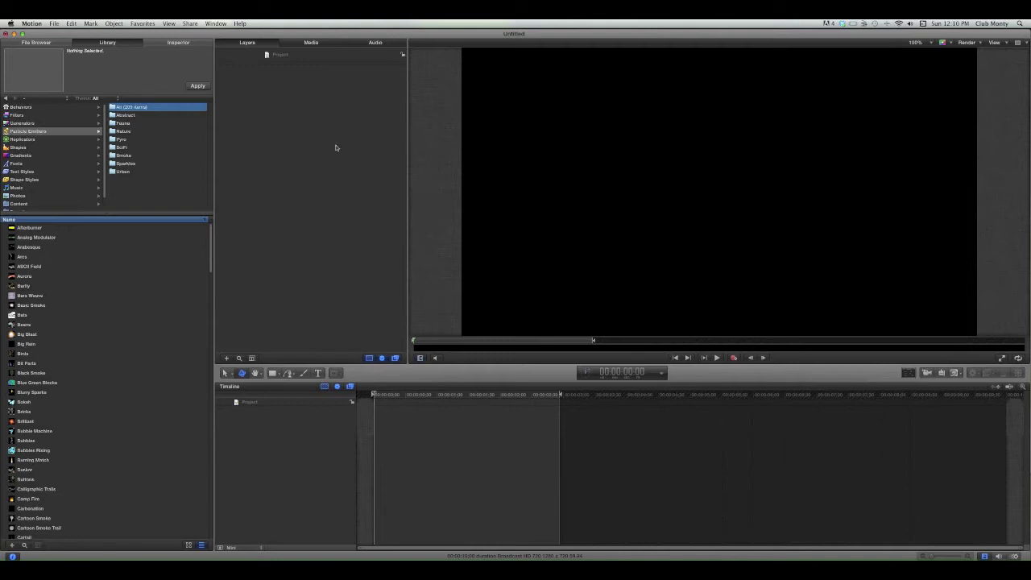
Add a wide text box across the middle of the canvas containing "xiMontyx".
click(319, 373)
drag(499, 166, 945, 247)
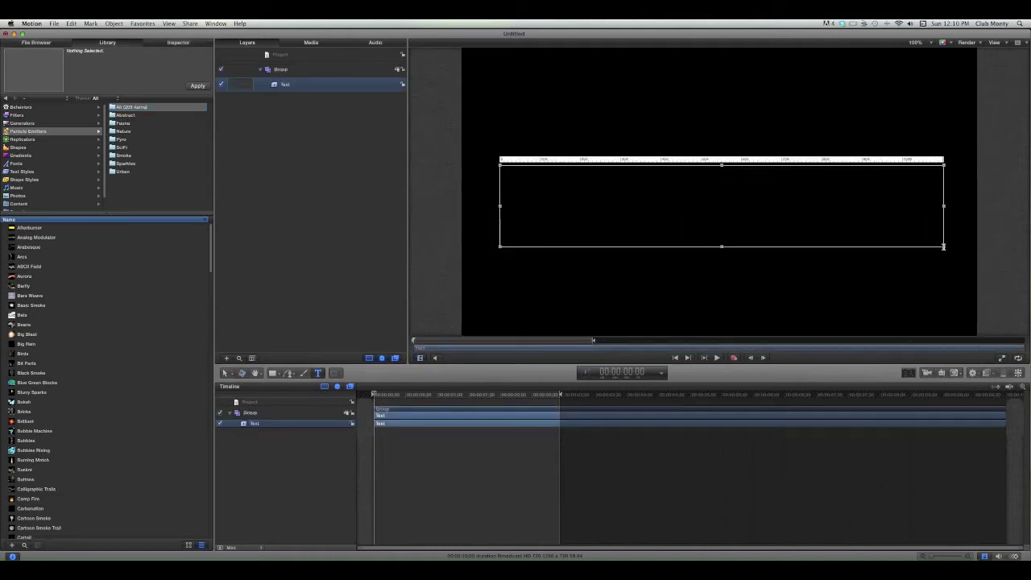
text(xiMontyx)
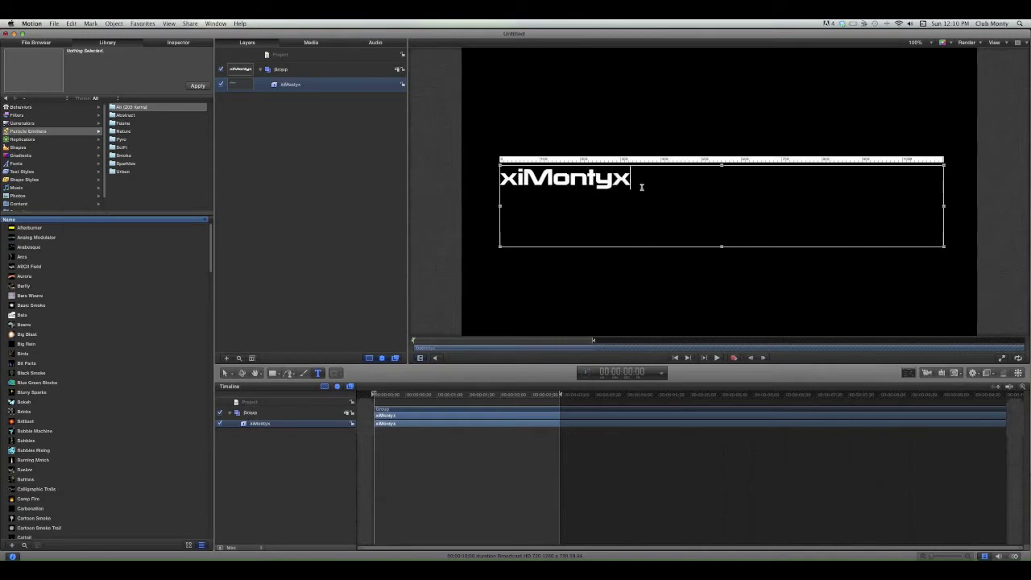
Set the text's face fill color to blue.
click(187, 45)
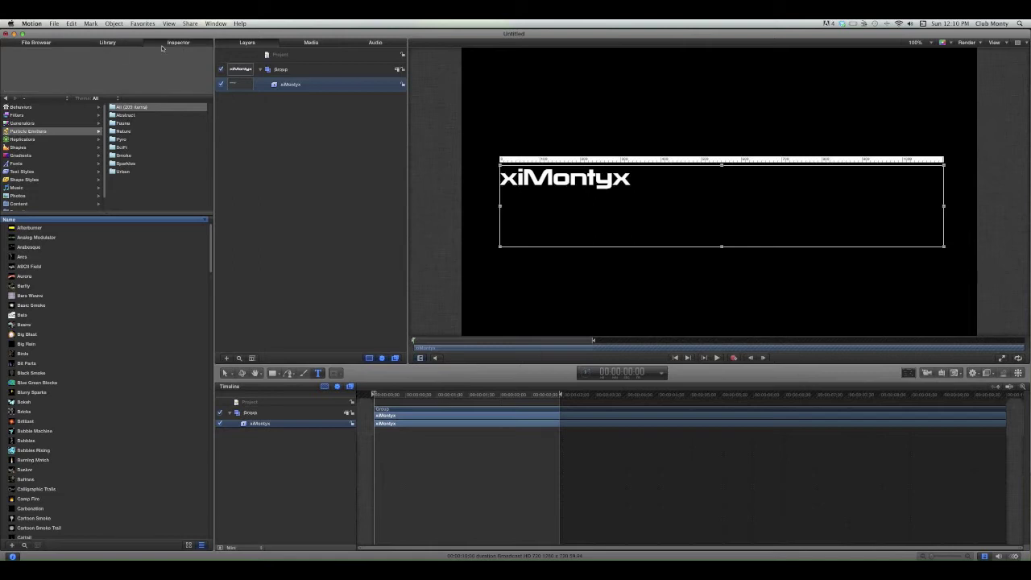
click(87, 159)
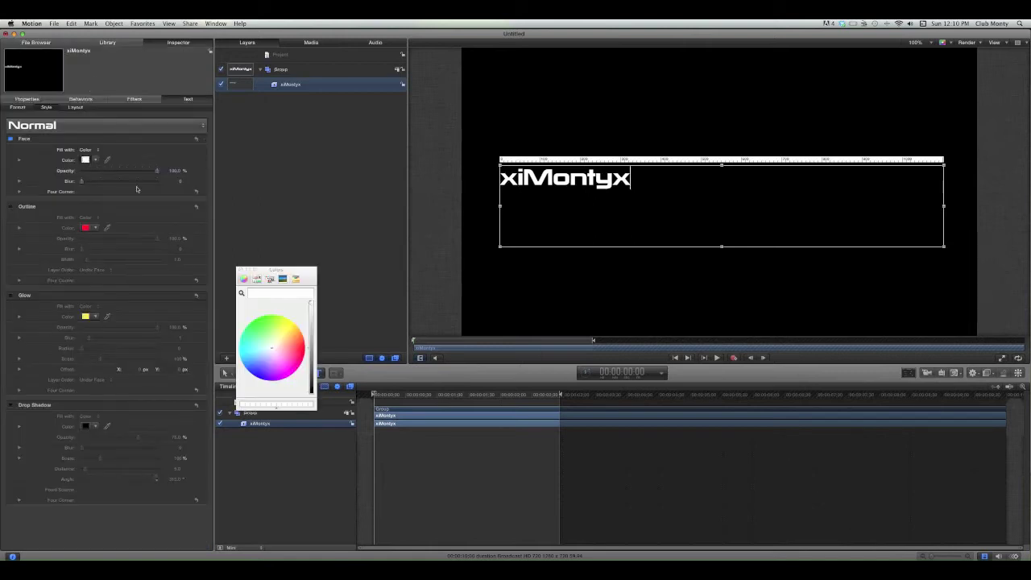
click(240, 270)
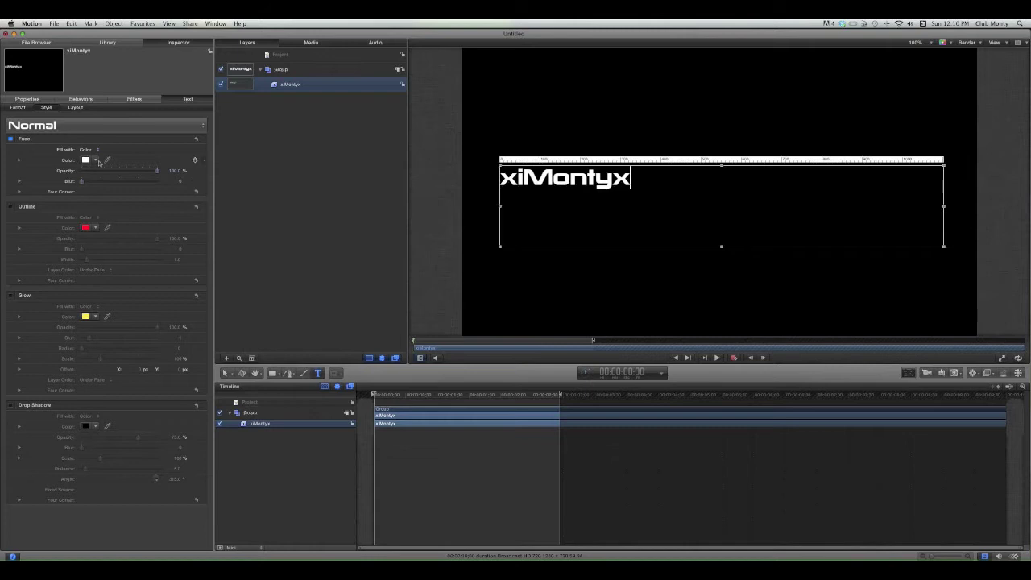
click(95, 159)
drag(139, 185, 127, 215)
click(128, 214)
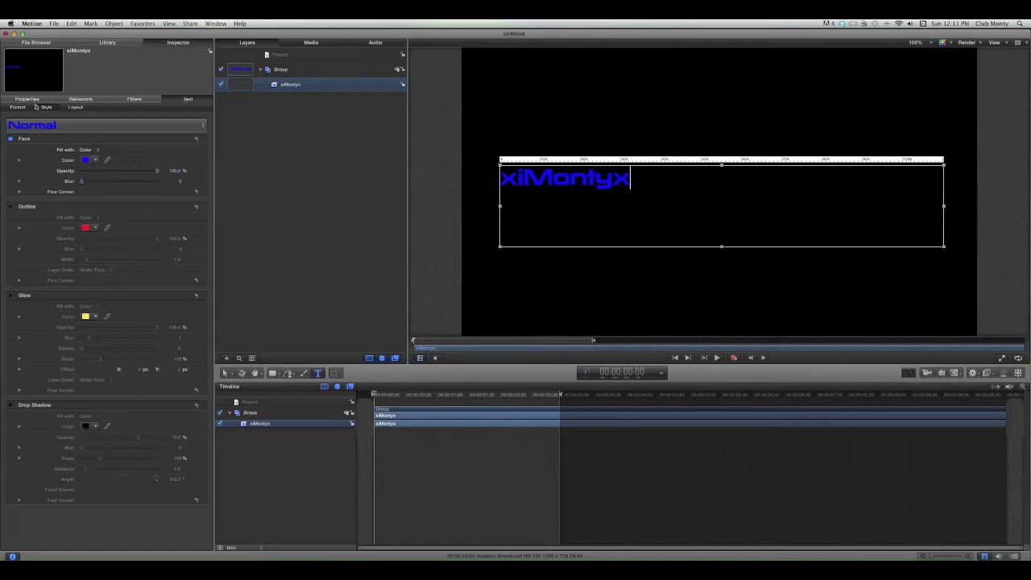
Enlarge the text until it spans most of the box's width and center its alignment.
click(17, 108)
drag(93, 174, 115, 174)
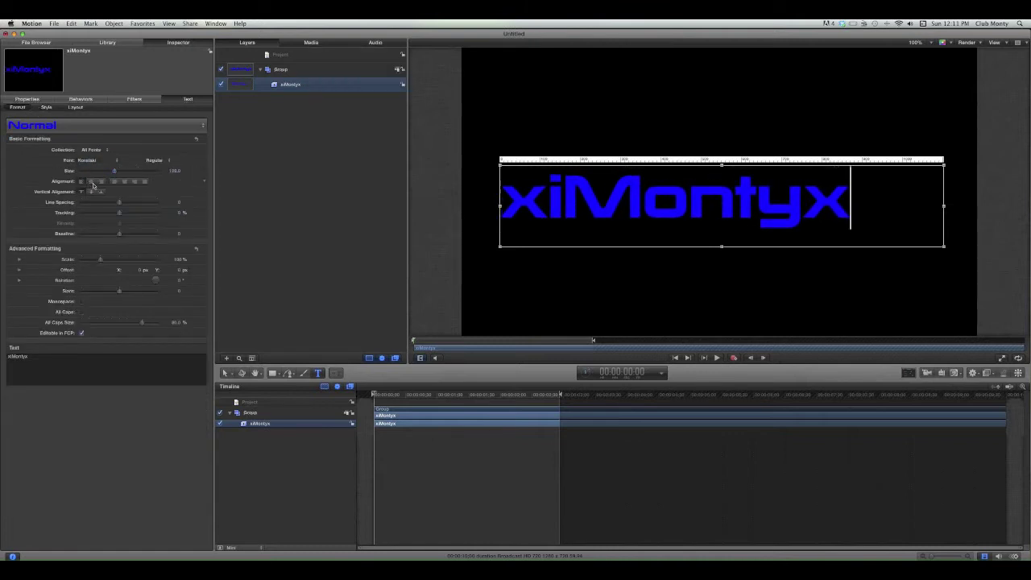
click(92, 184)
click(761, 227)
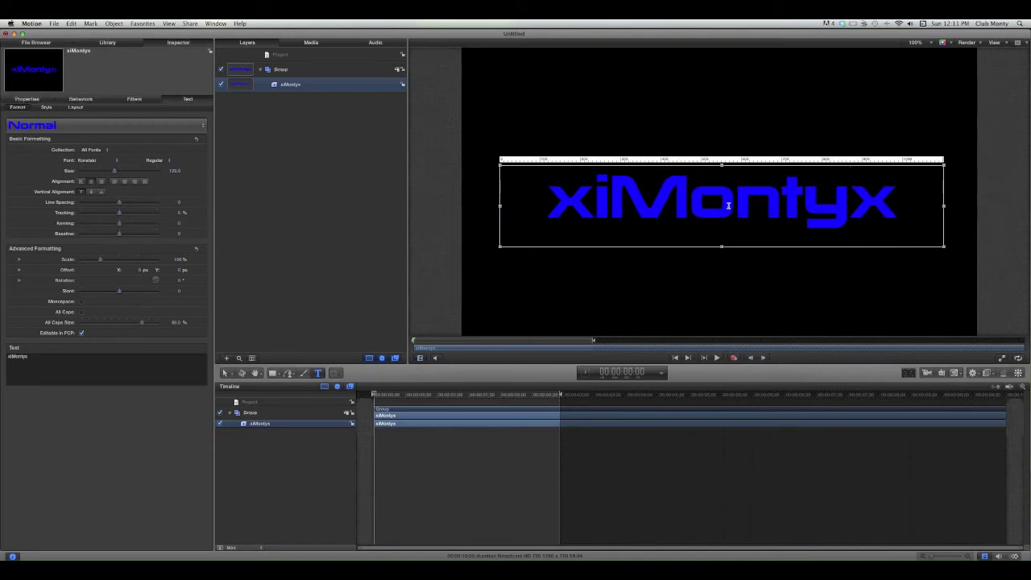
click(718, 265)
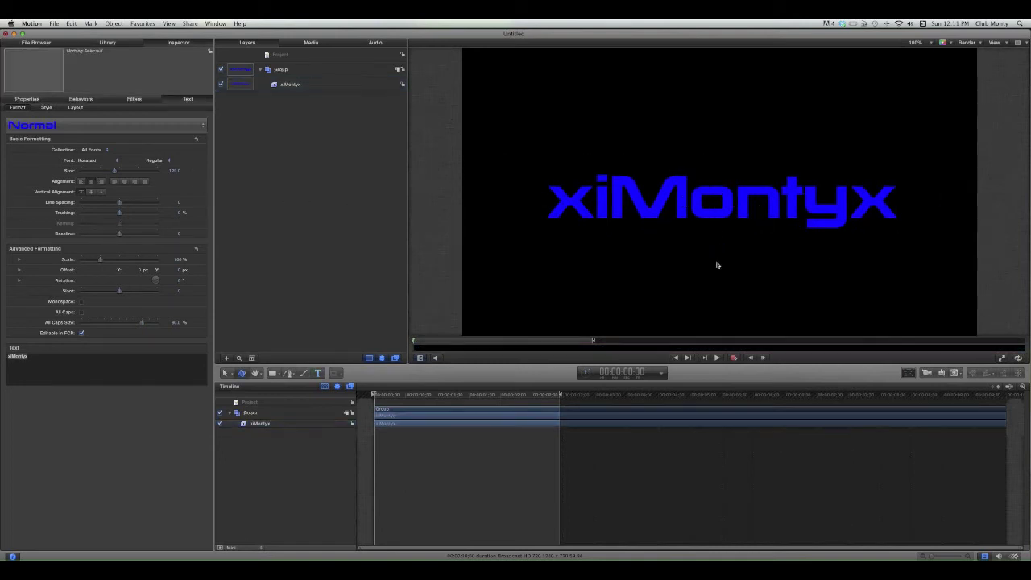
Move the text slightly up on the canvas and slant its letters by about 30.
click(716, 217)
click(224, 375)
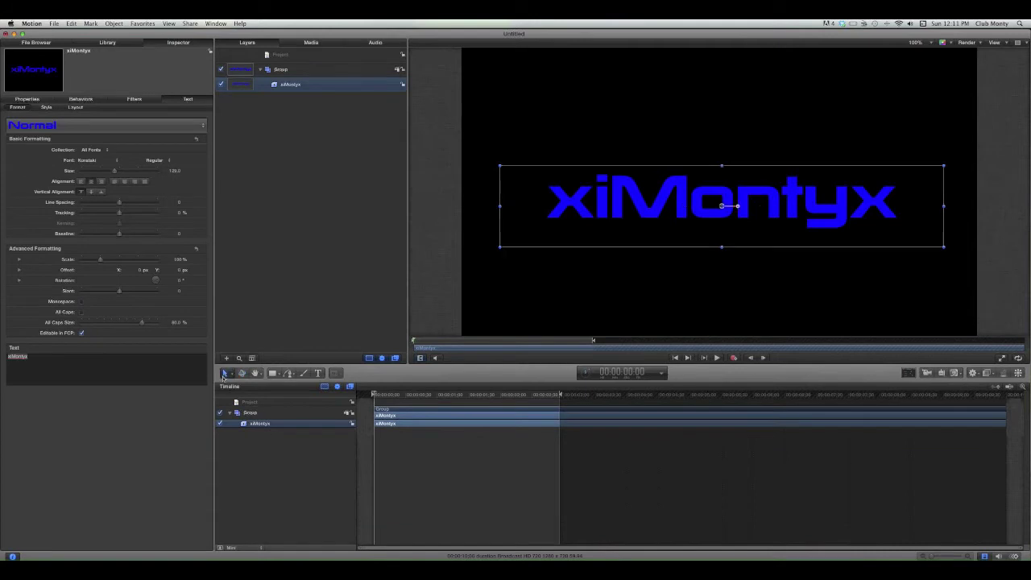
mouse_move(728, 211)
mouse_down()
mouse_move(723, 193)
mouse_move(723, 202)
mouse_up()
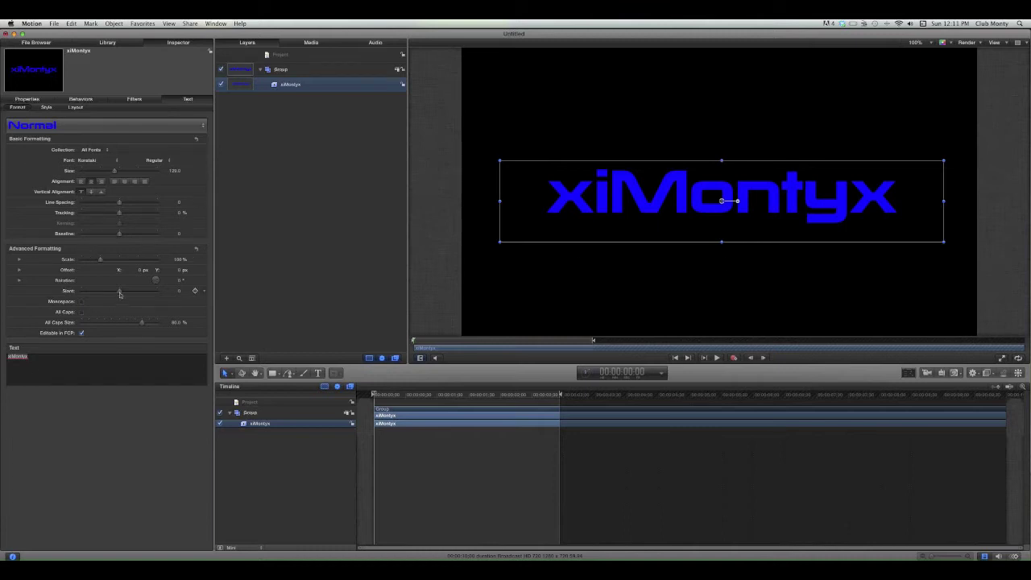
drag(119, 293, 140, 296)
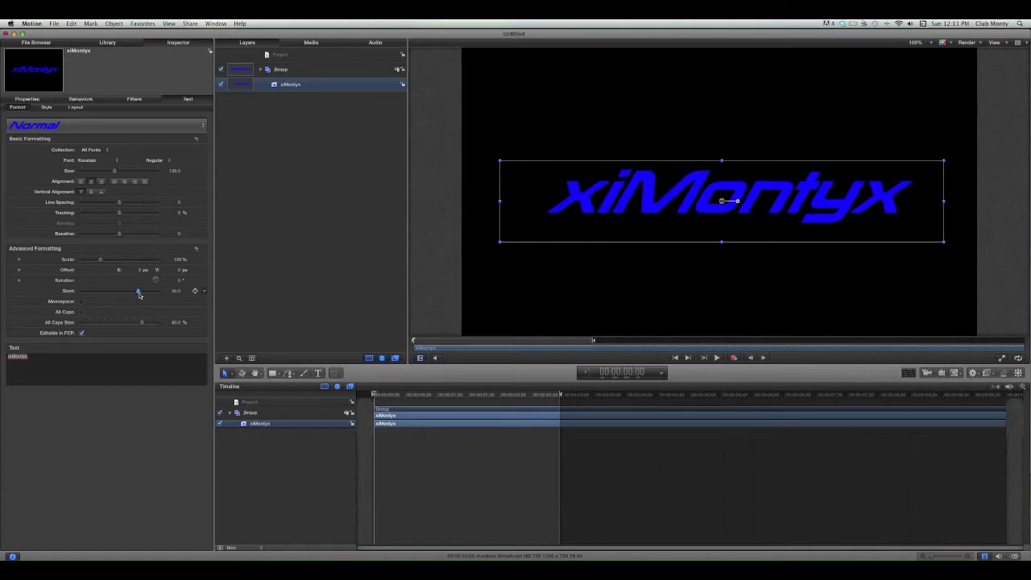
Enable a bright green outline on the text and increase its width.
click(48, 108)
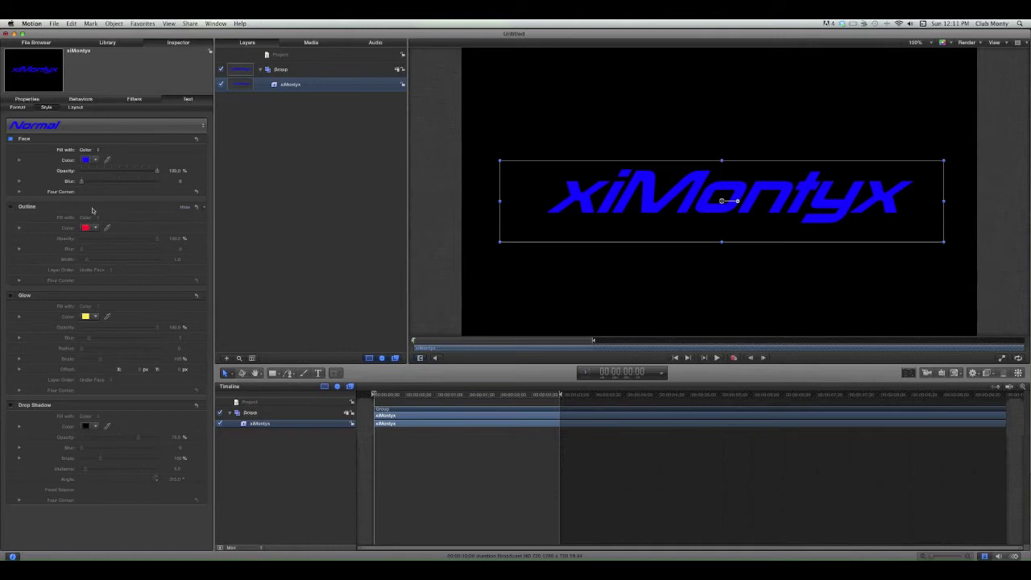
click(97, 229)
drag(96, 229, 135, 258)
click(135, 259)
click(10, 207)
drag(87, 260, 106, 260)
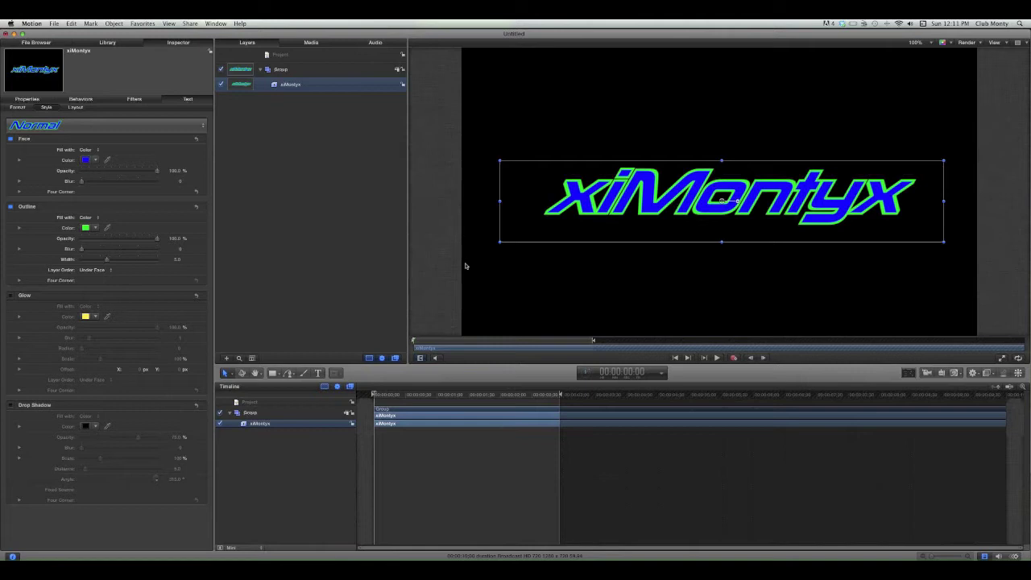
click(670, 272)
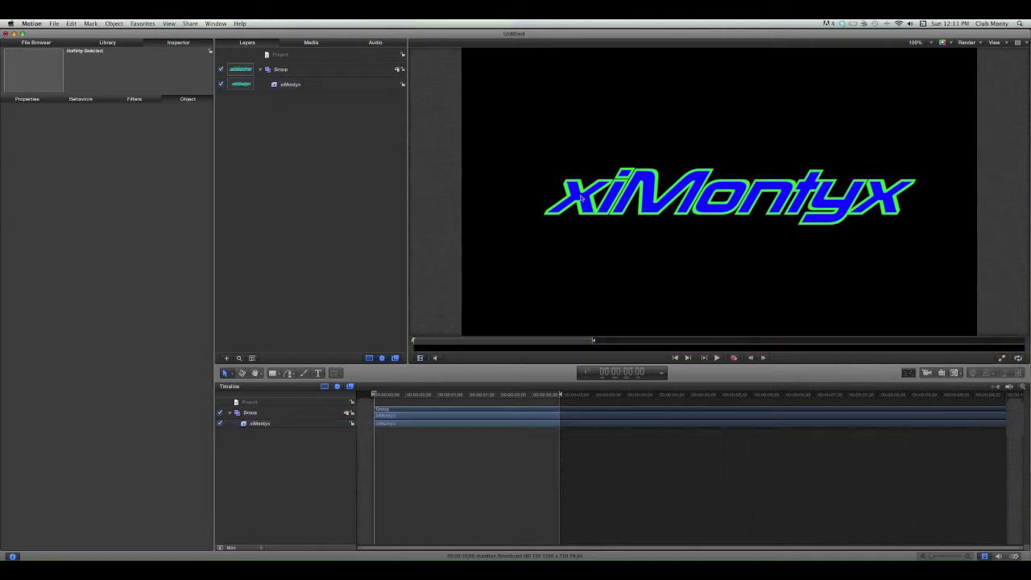
Add the Bit Parts particle emitter from the library over the text and enlarge it to cover the whole word.
click(27, 100)
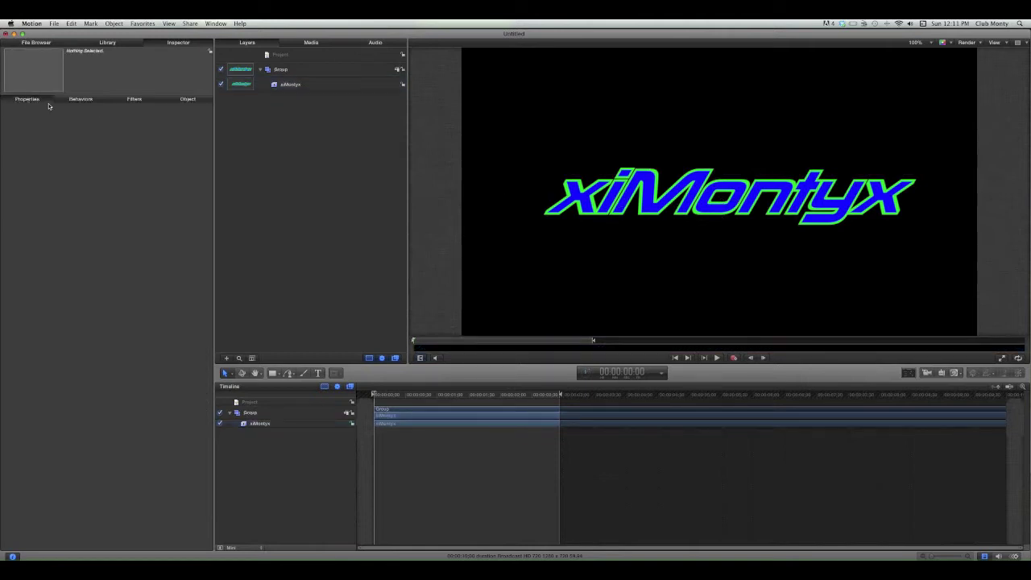
click(105, 42)
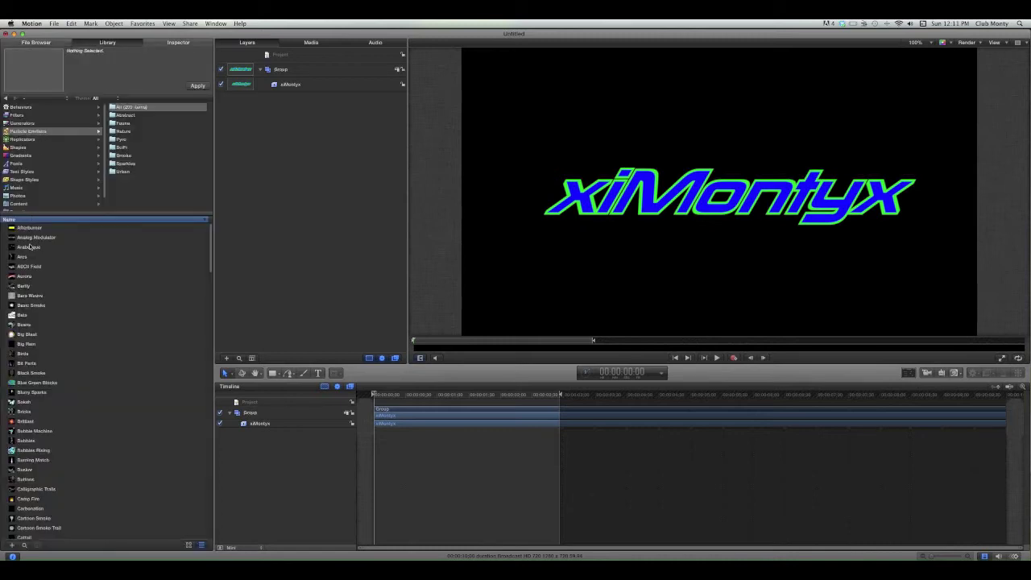
click(26, 248)
click(31, 267)
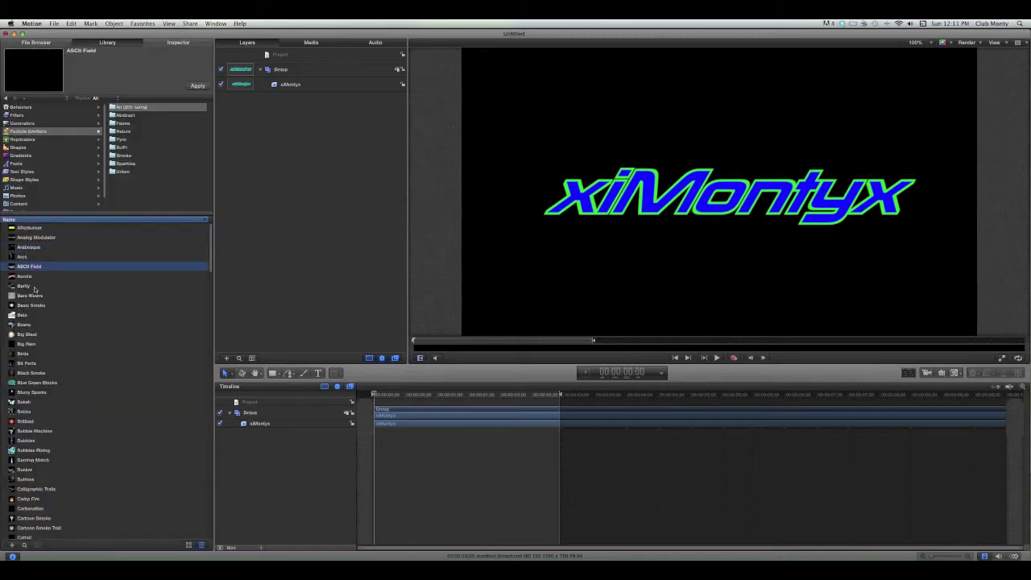
click(26, 285)
click(38, 364)
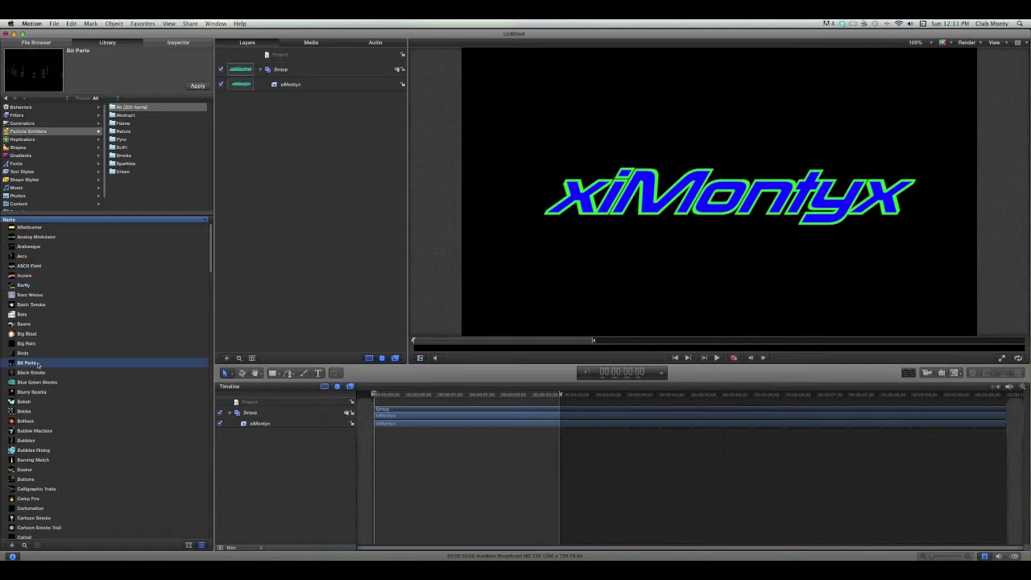
drag(37, 364, 705, 203)
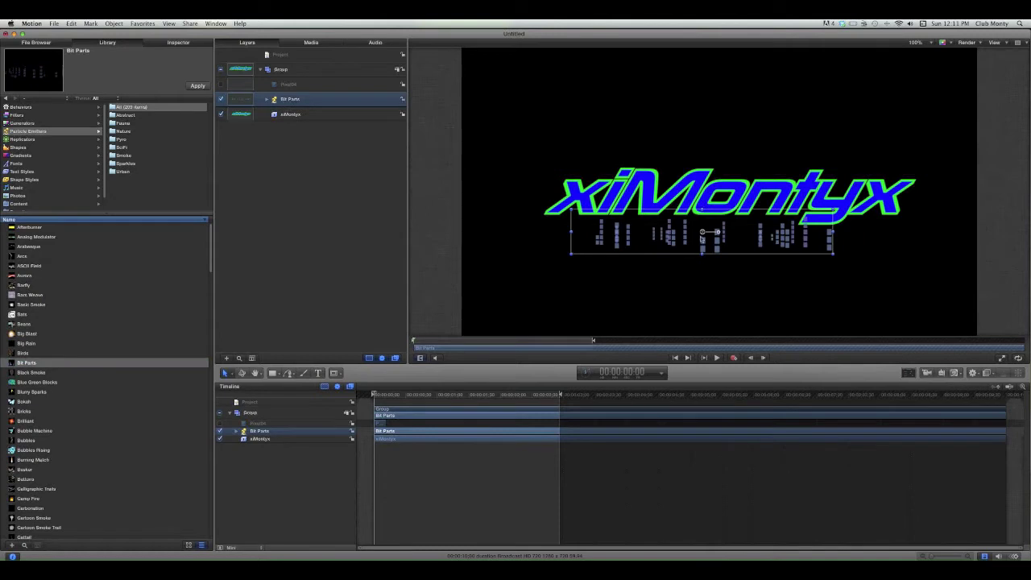
drag(682, 240, 646, 199)
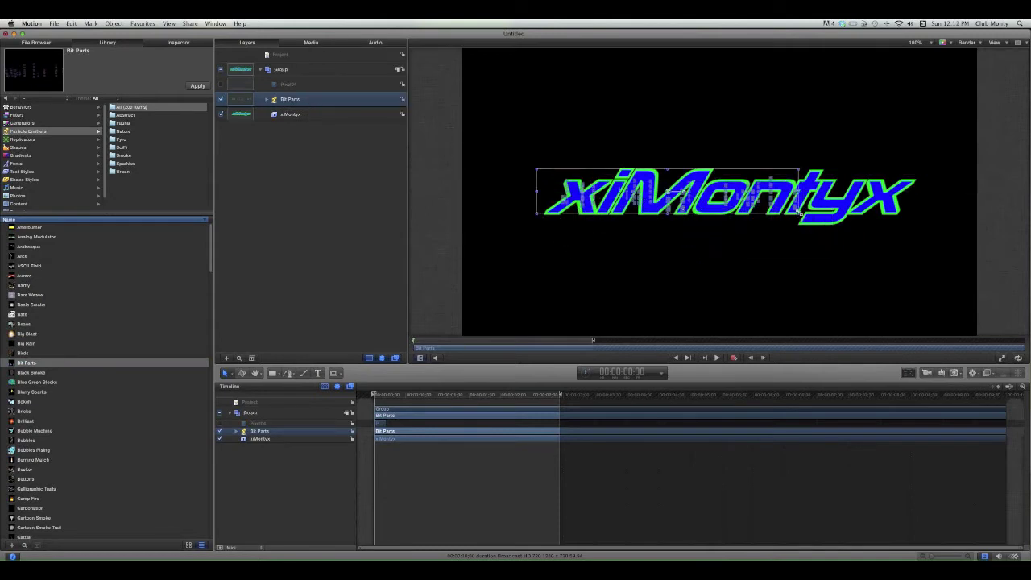
drag(799, 214, 856, 222)
Try the Atlantic Blue gradient for the Bit Parts emitter's Color Over Life.
click(168, 45)
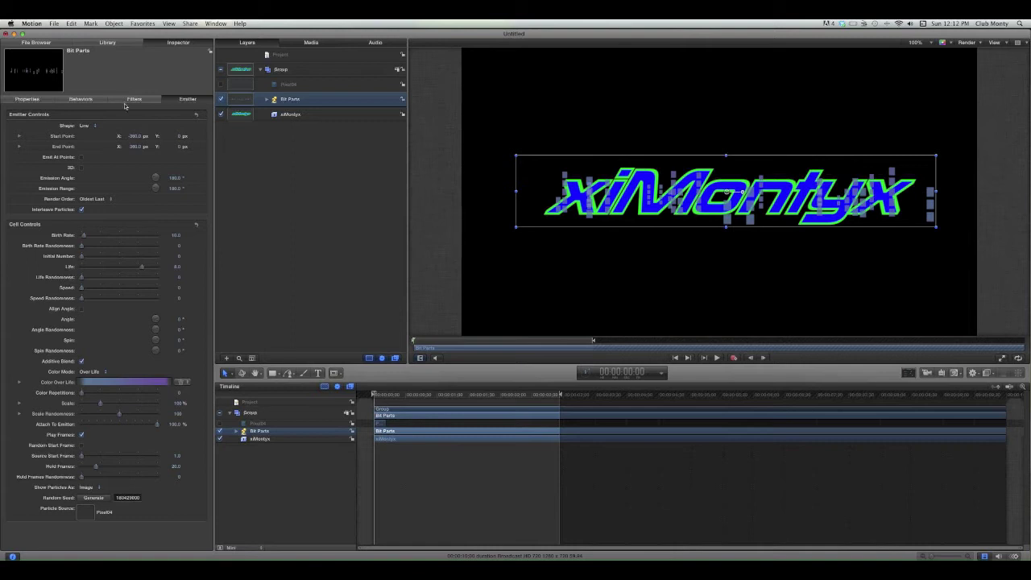
click(181, 384)
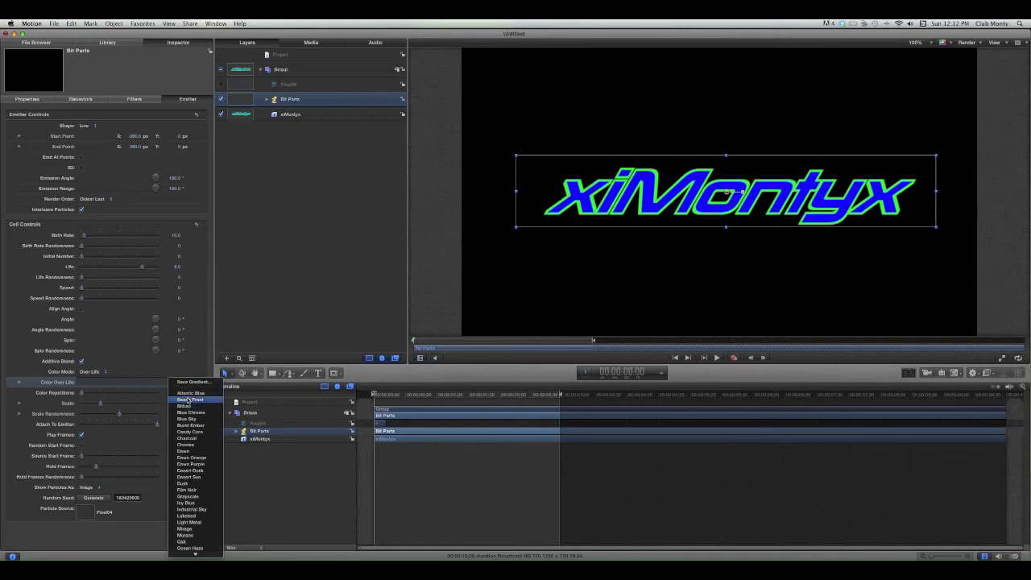
click(186, 393)
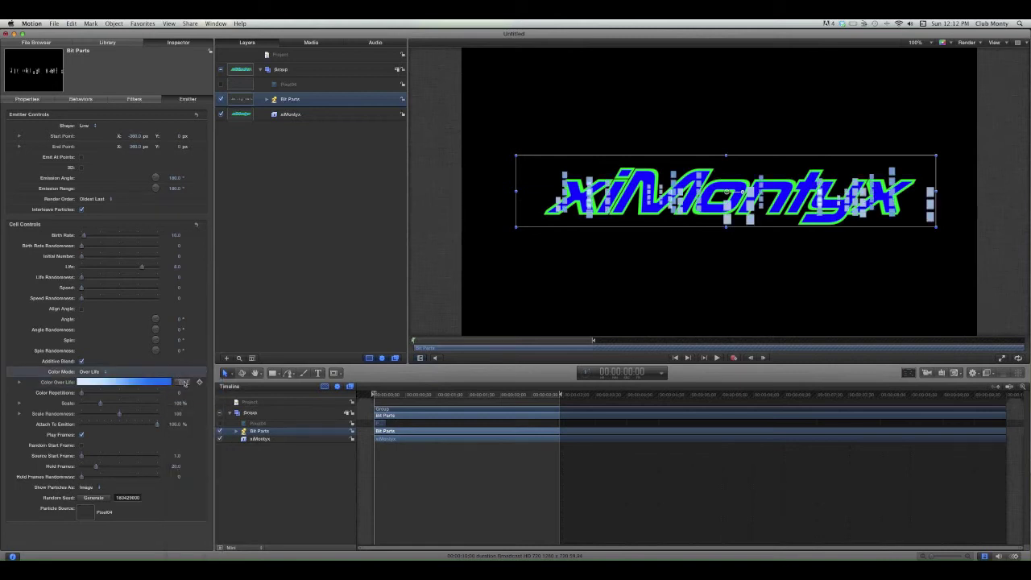
click(185, 383)
click(186, 386)
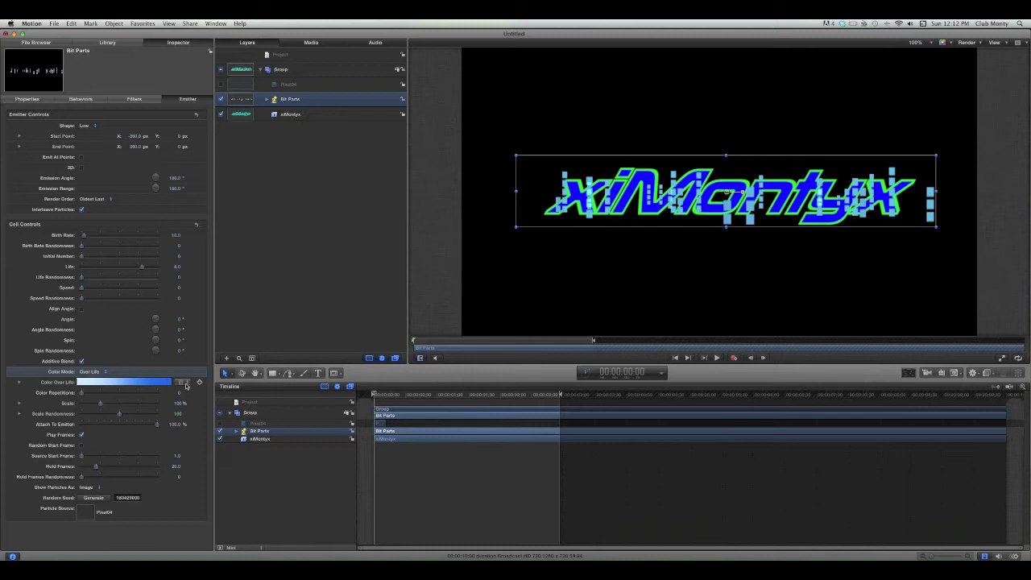
Try the Dawn Purple and Industrial Sky gradients for the emitter's Color Over Life.
click(186, 384)
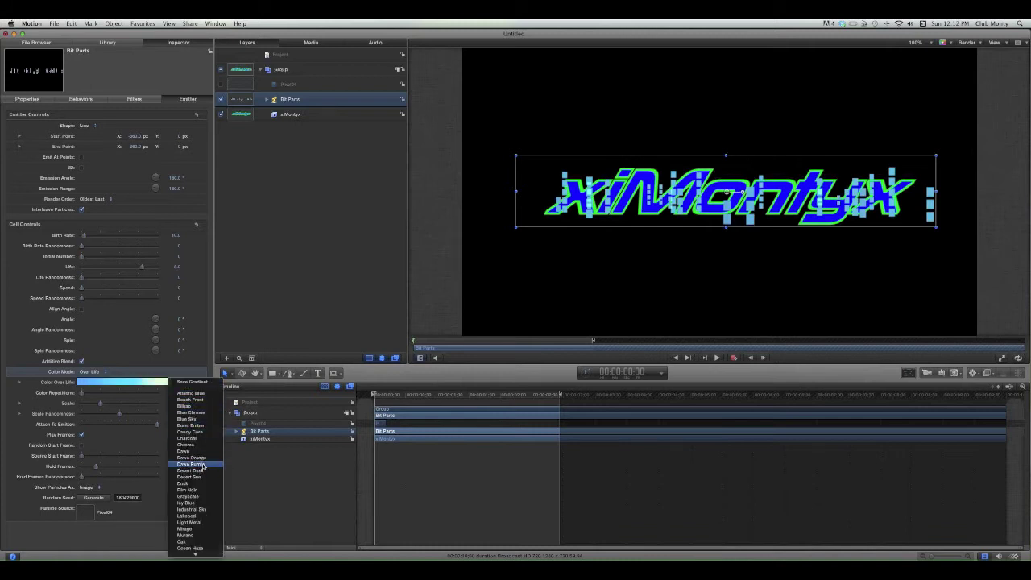
click(203, 465)
click(185, 384)
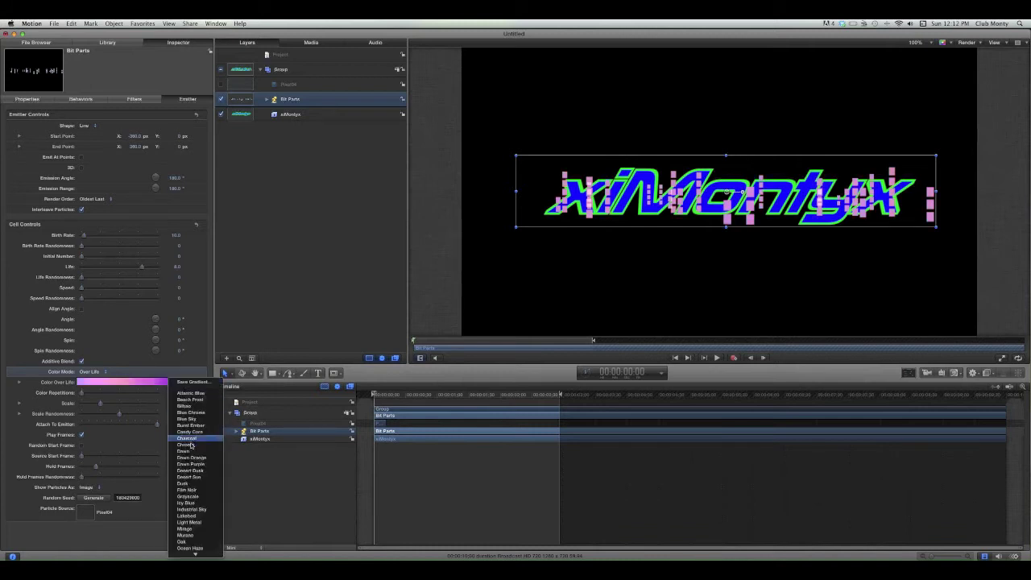
click(199, 510)
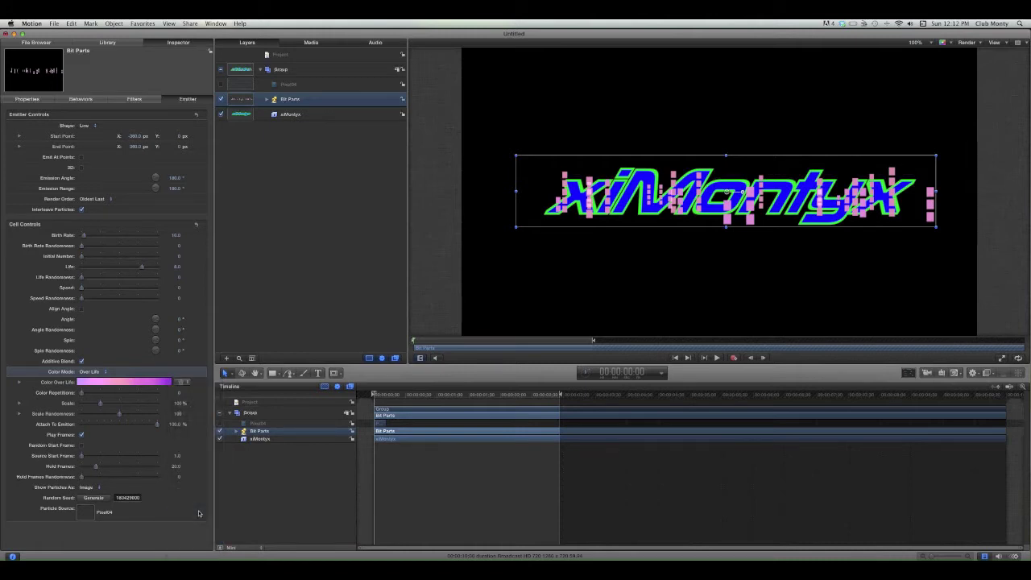
click(184, 384)
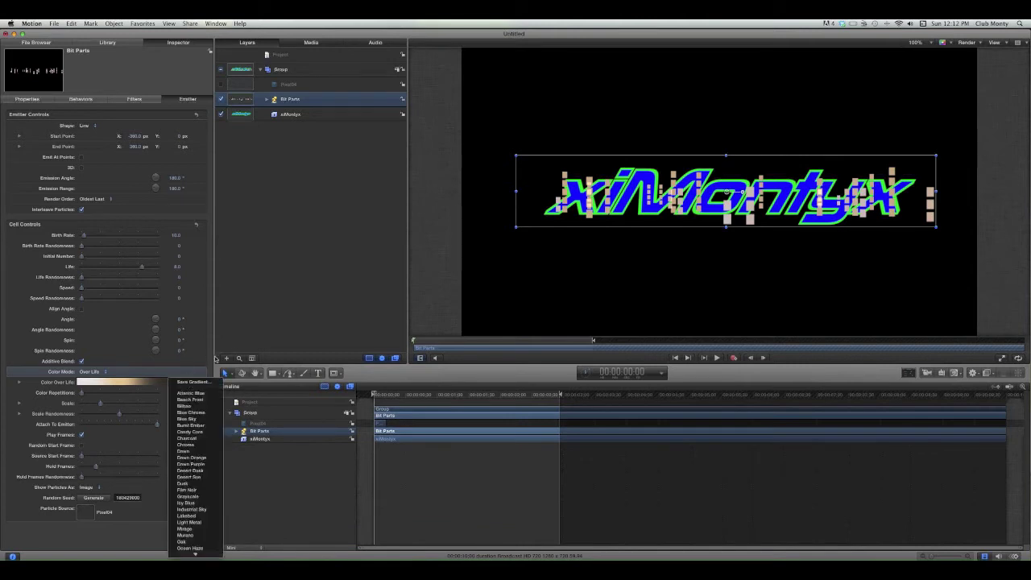
click(215, 359)
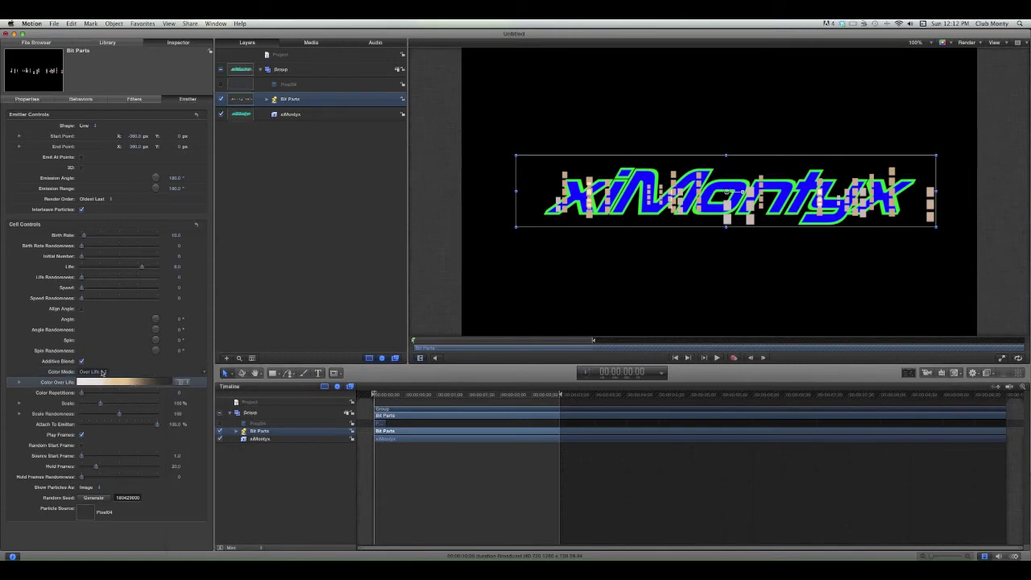
Shift the emitter slightly to the left and try a yellow-green gradient for its Color Over Life.
mouse_move(675, 209)
mouse_down()
mouse_move(644, 208)
mouse_move(662, 207)
mouse_up()
click(180, 382)
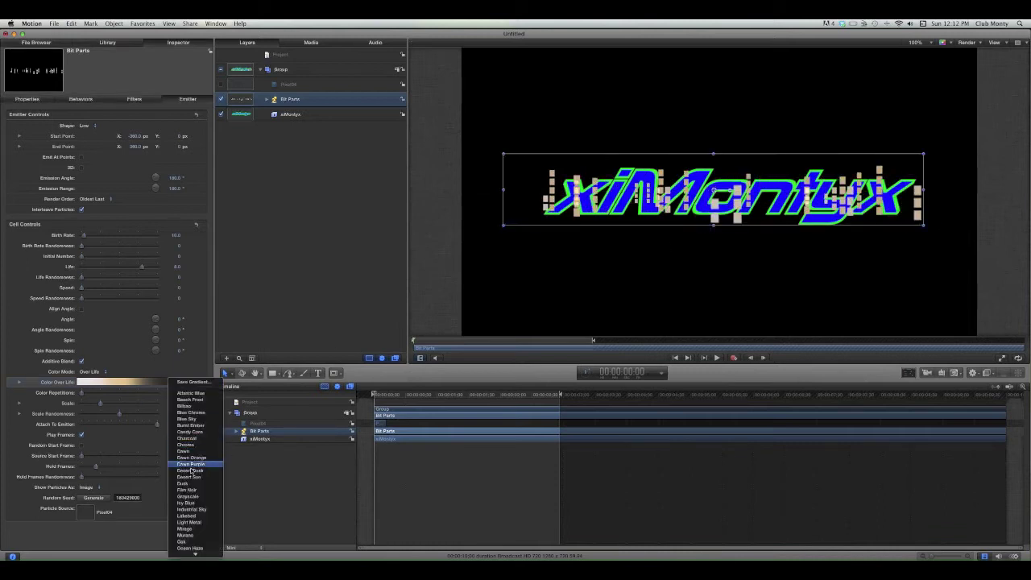
click(201, 526)
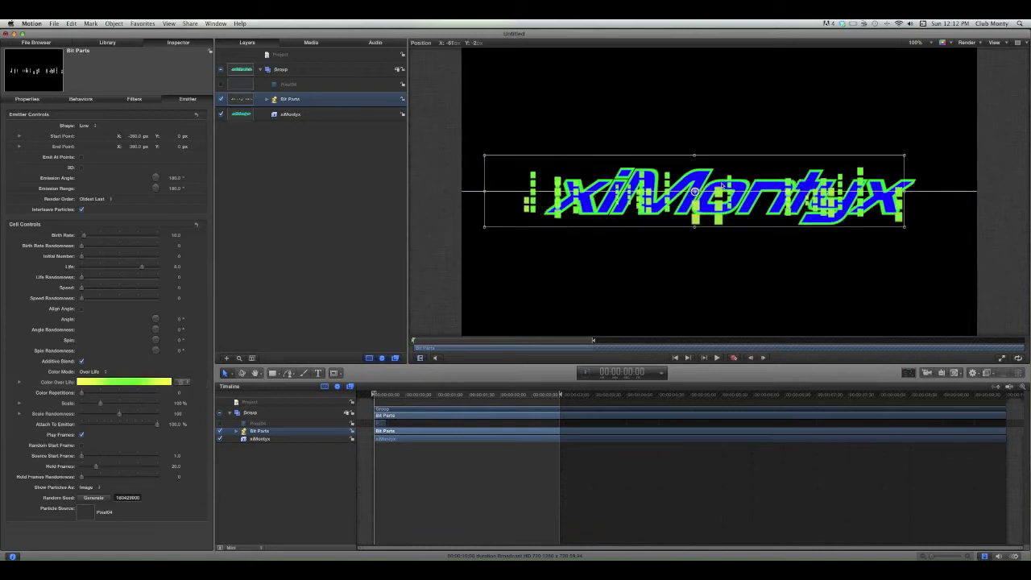
Apply the Rainbow gradient to the emitter's Color Over Life and stretch the emitter beyond both ends of the text.
click(186, 382)
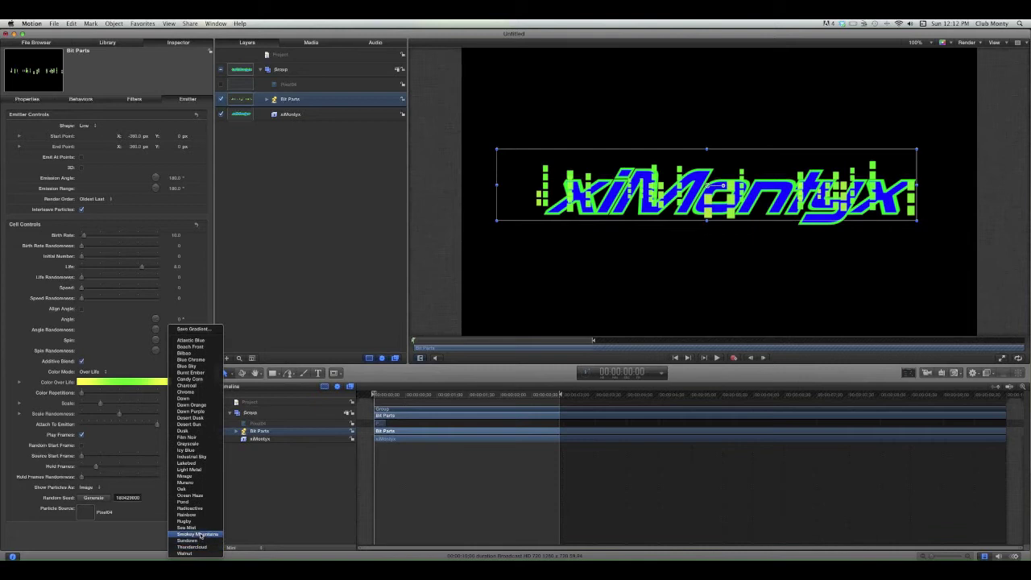
click(192, 517)
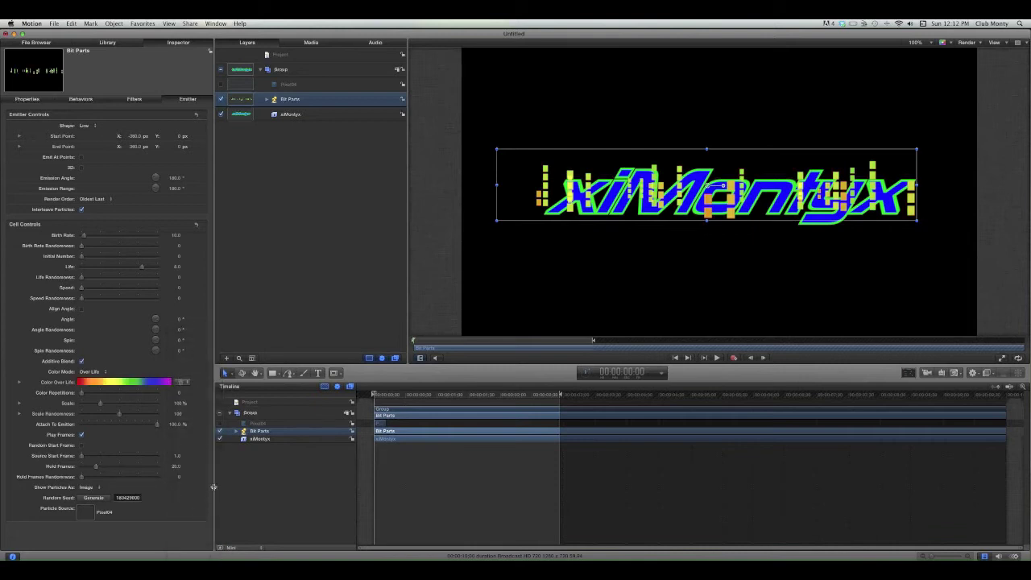
click(646, 212)
drag(647, 211, 648, 211)
drag(917, 219, 1005, 239)
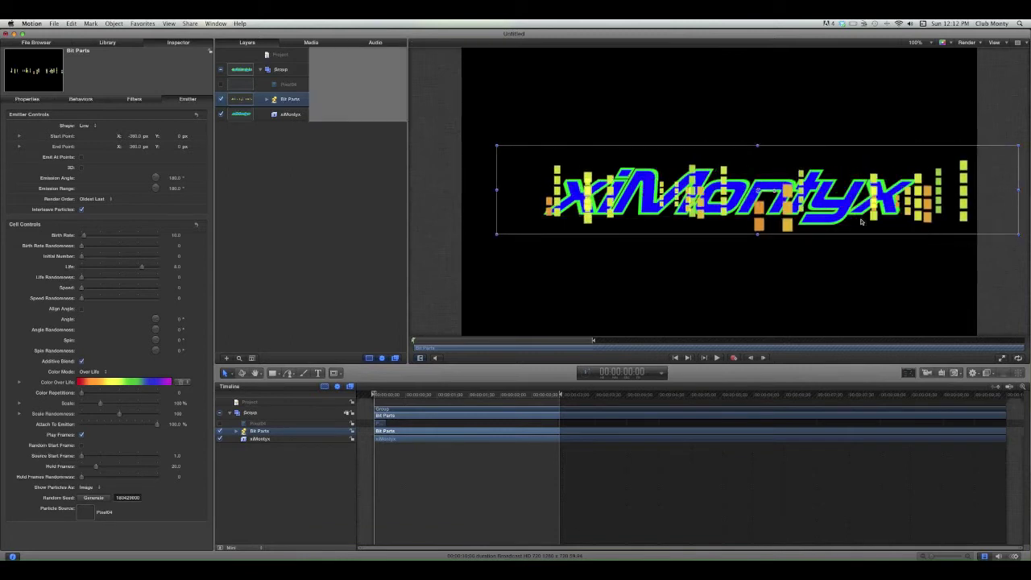
Move the Bit Parts layer below the xiMontyx text and shift the emitter left so it sits centred behind the title.
drag(858, 222, 821, 217)
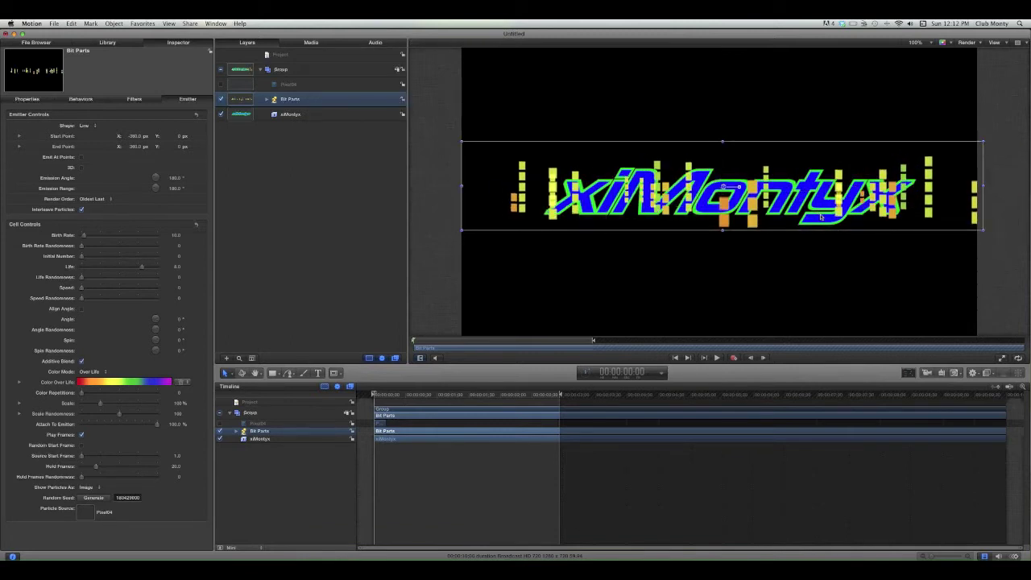
click(364, 178)
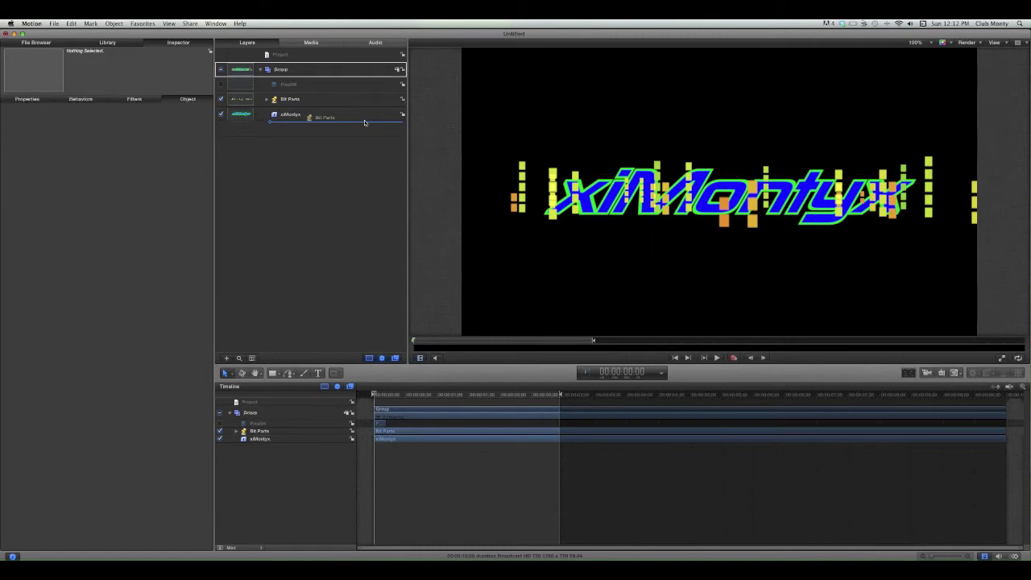
drag(364, 100, 365, 122)
click(786, 289)
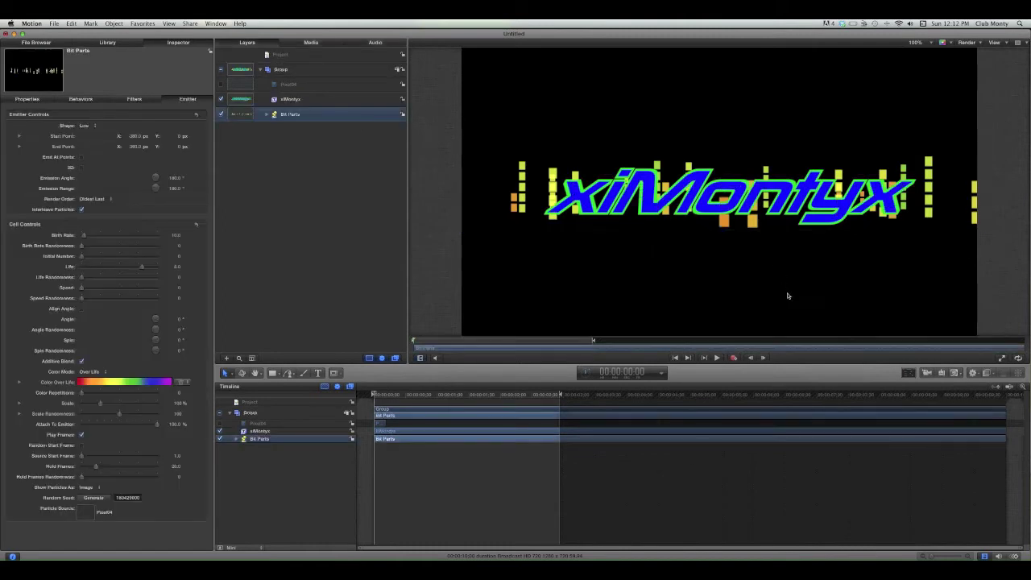
mouse_move(937, 198)
mouse_down()
mouse_move(911, 199)
mouse_move(921, 198)
mouse_up()
click(844, 277)
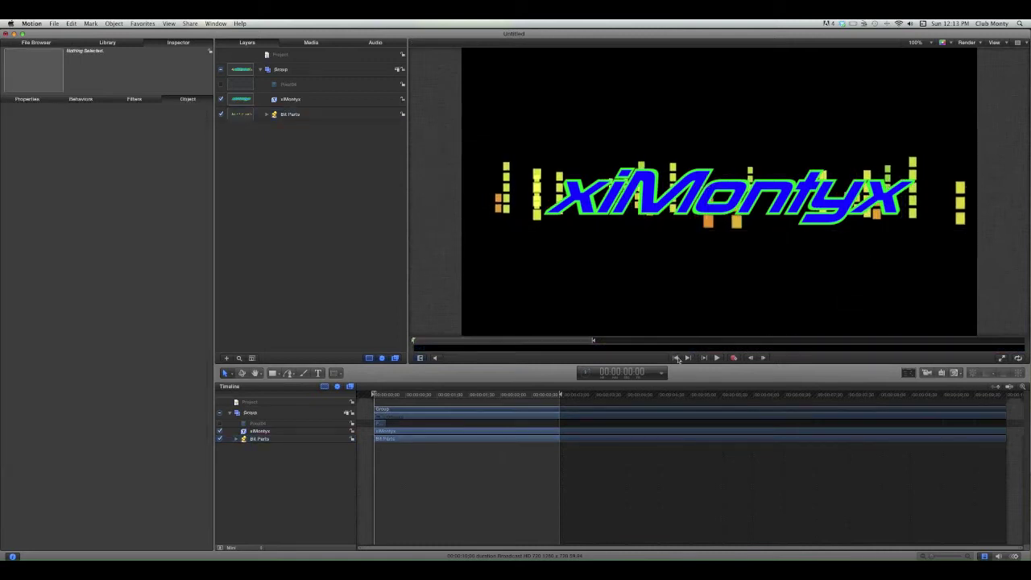
Shorten the play range to end at 00:00:02:35 and preview the particle animation from the start.
mouse_move(554, 405)
mouse_down()
mouse_move(990, 400)
mouse_move(537, 408)
mouse_up()
click(676, 359)
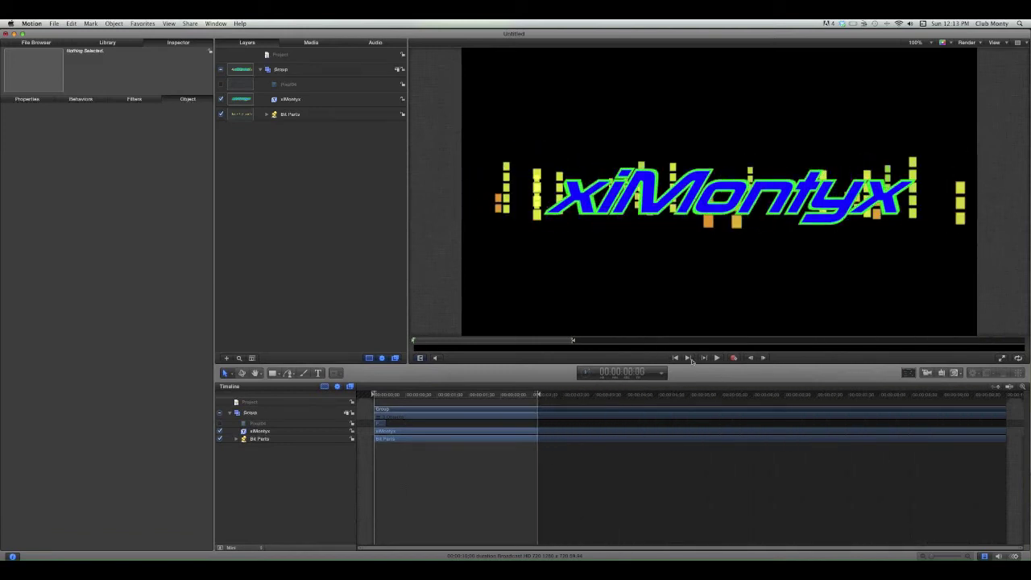
click(718, 358)
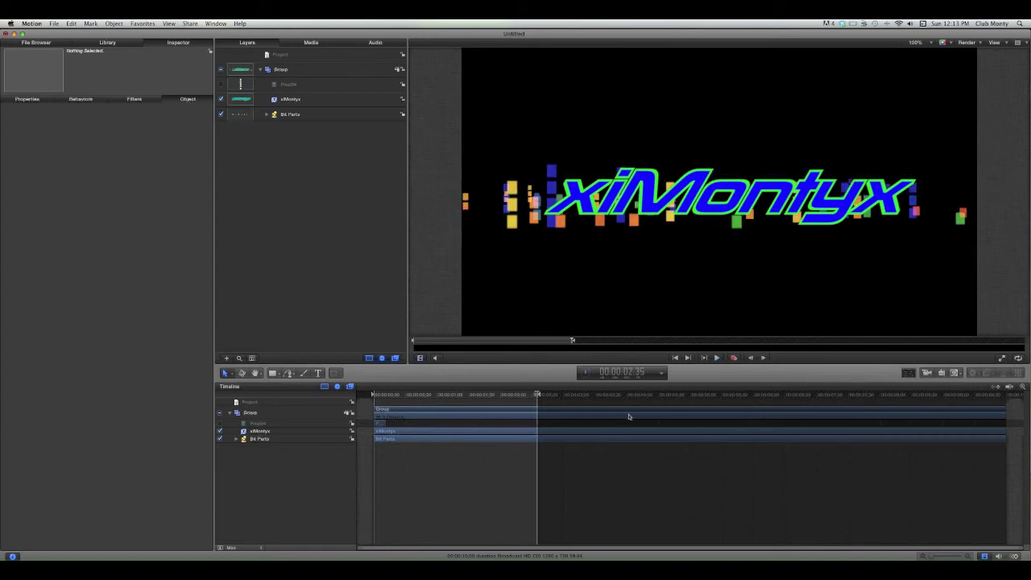
click(676, 358)
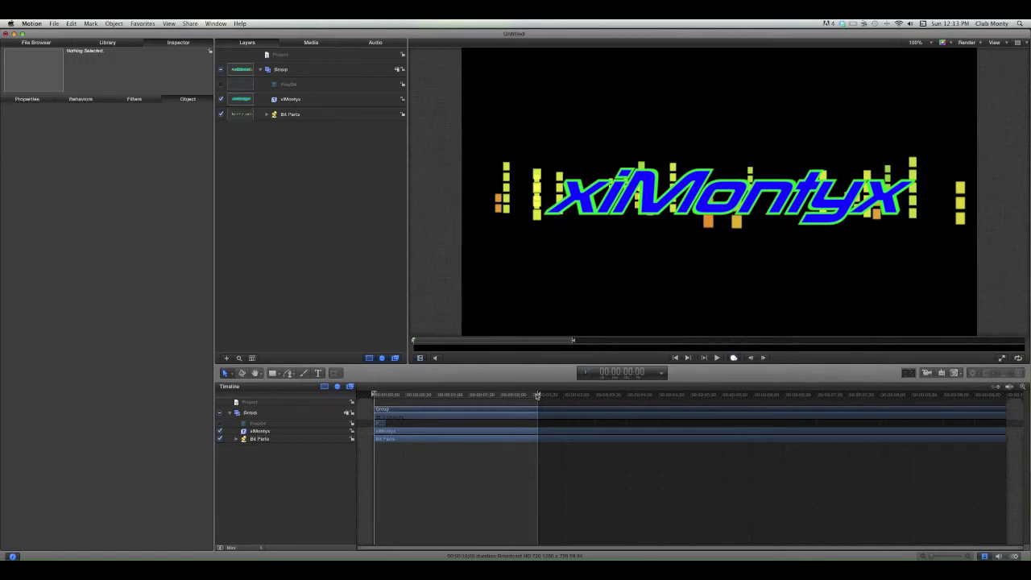
click(537, 395)
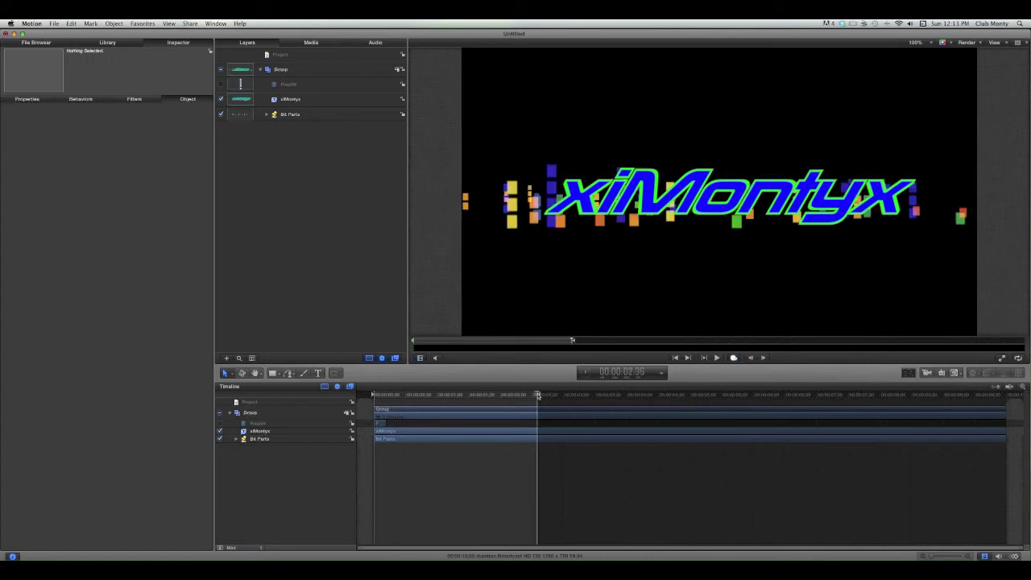
click(734, 358)
key(Home)
Add a camera with the 2D groups switched to 3D, and pull it back so the title appears small in the distance.
click(928, 372)
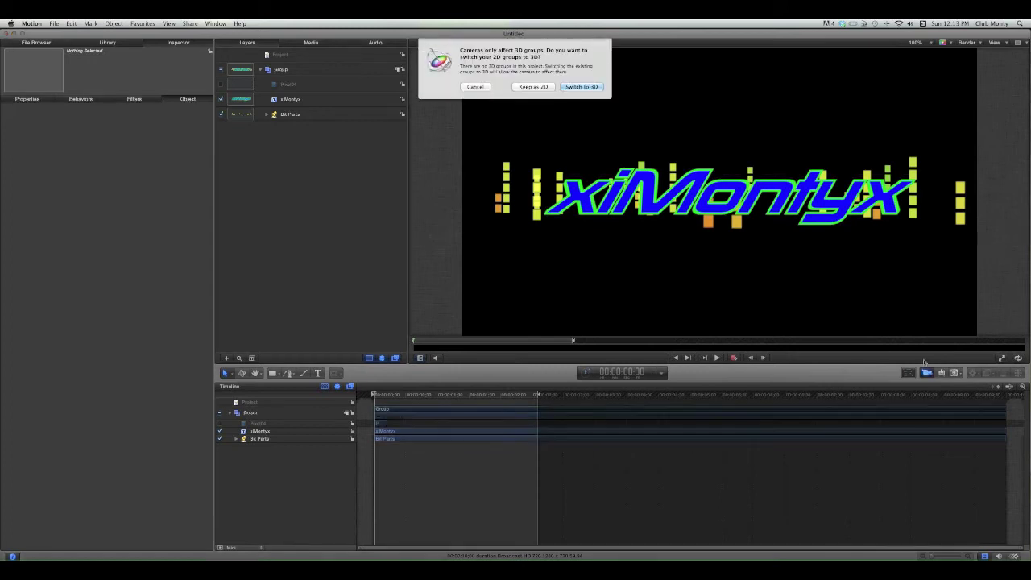
click(586, 87)
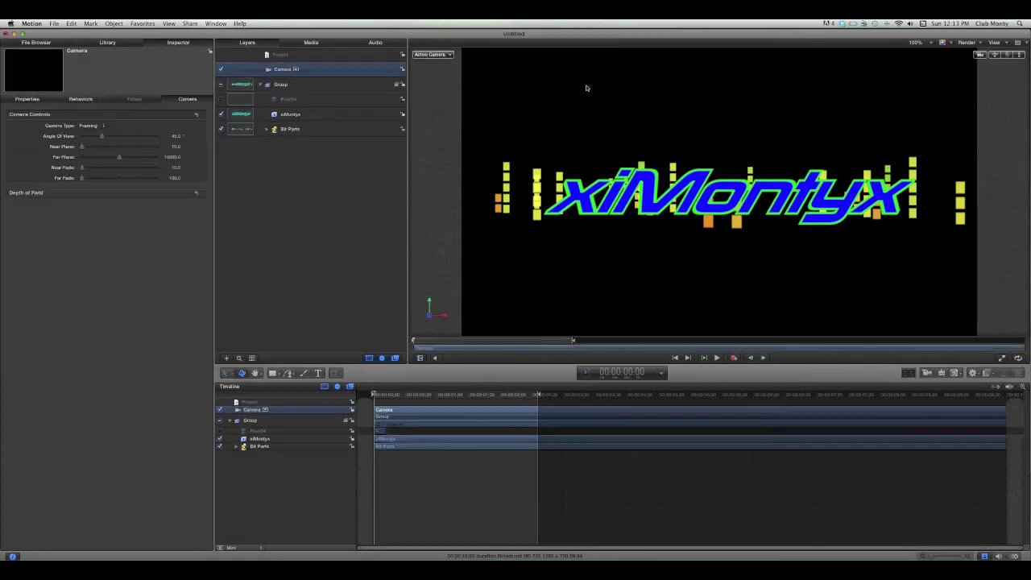
drag(996, 56, 993, 87)
drag(1020, 55, 997, 59)
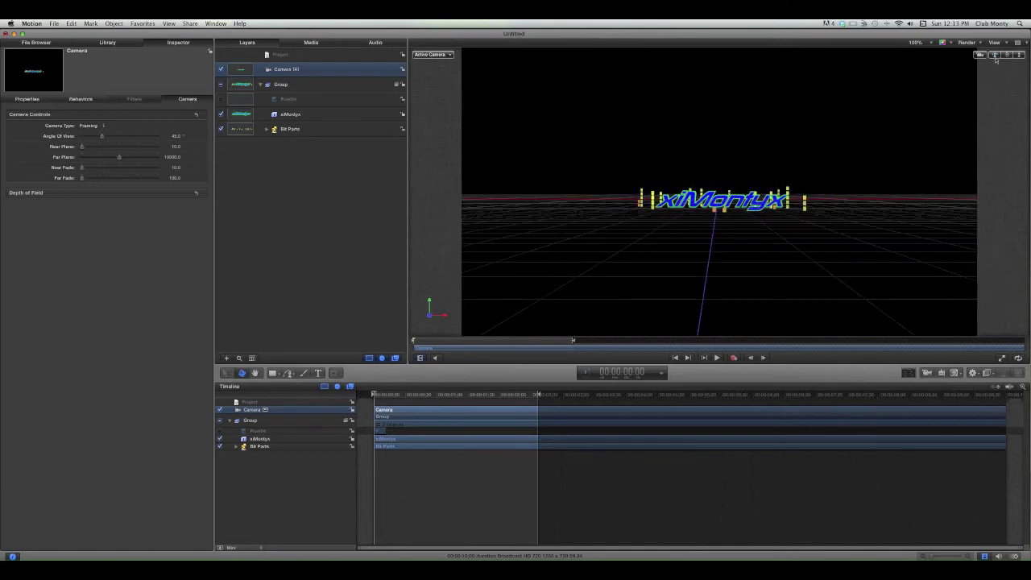
Record a camera keyframe at 00:00:02:35 with the camera moved closer to the title.
click(734, 358)
click(538, 395)
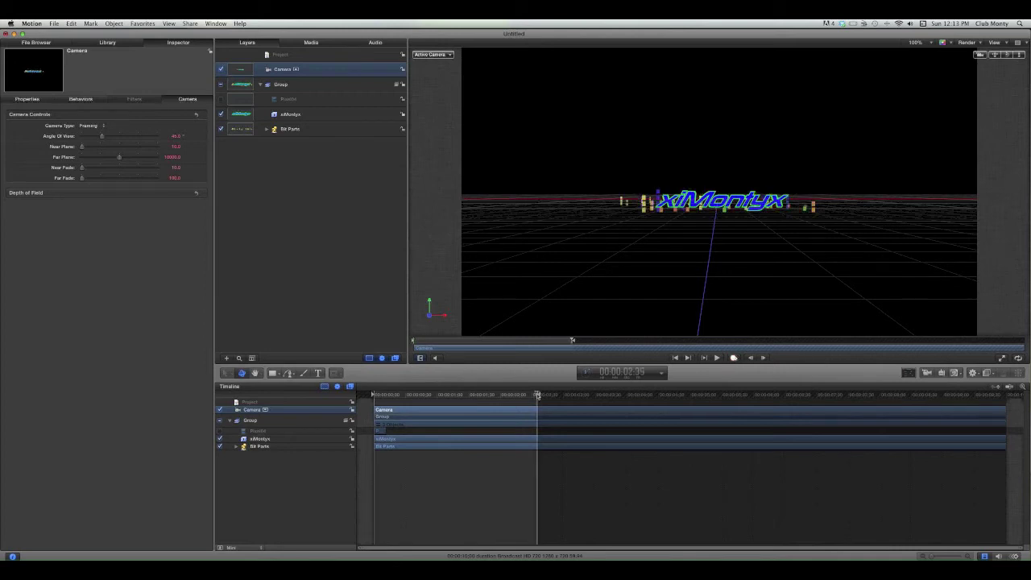
drag(538, 395, 538, 395)
drag(1019, 54, 1030, 55)
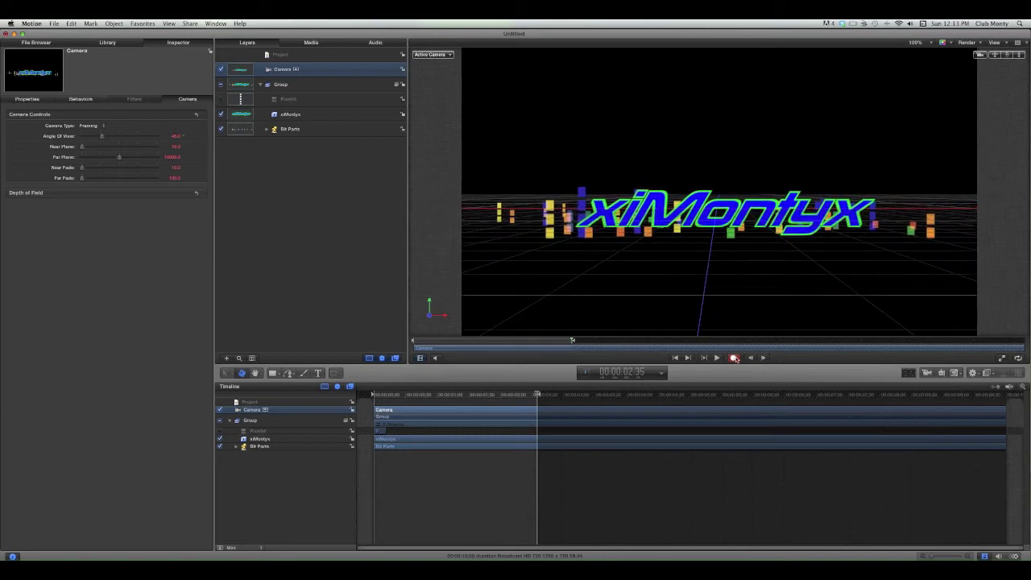
click(734, 359)
Preview the camera's push-in toward the title and delete the camera.
click(676, 358)
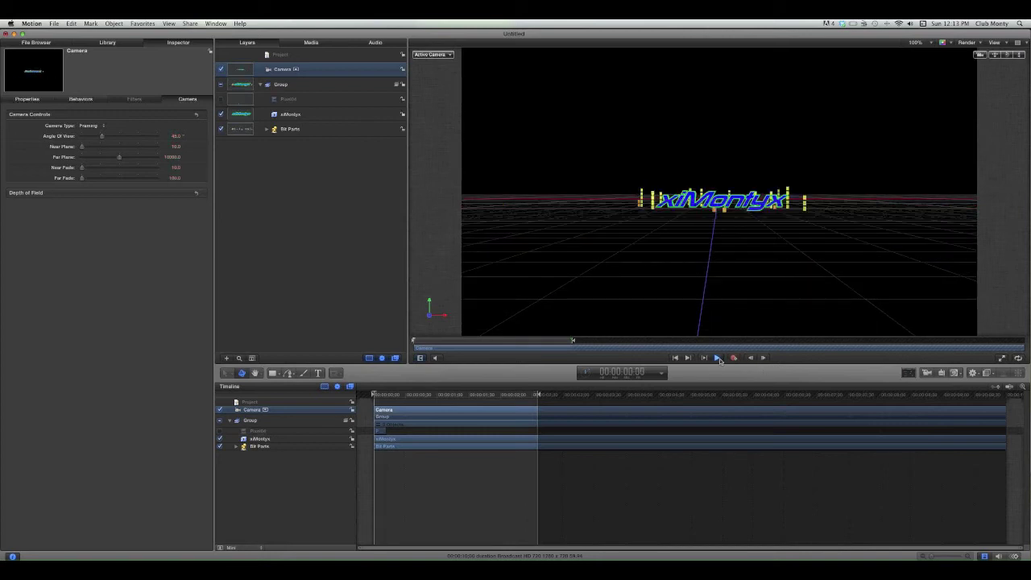
click(717, 358)
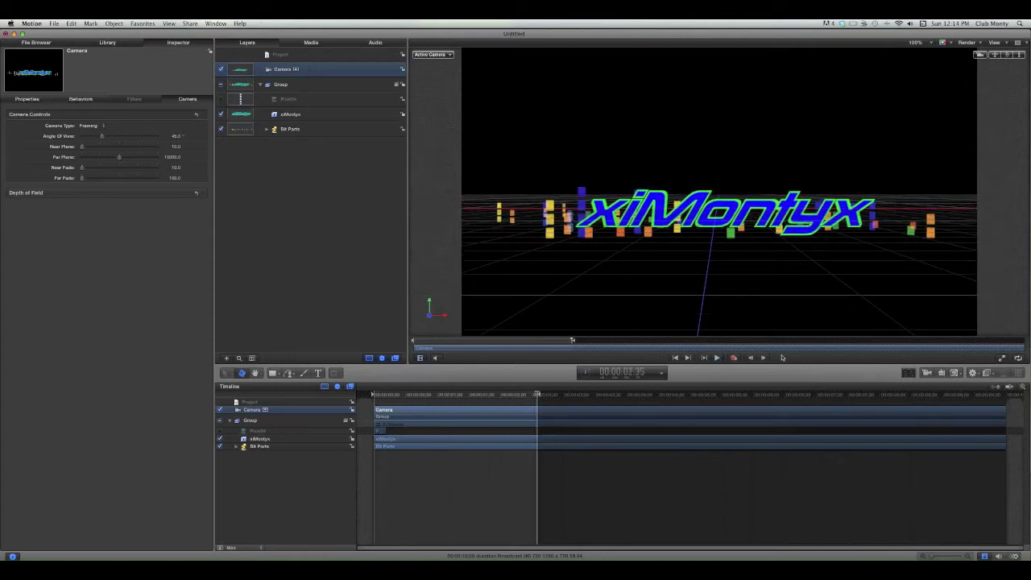
click(675, 358)
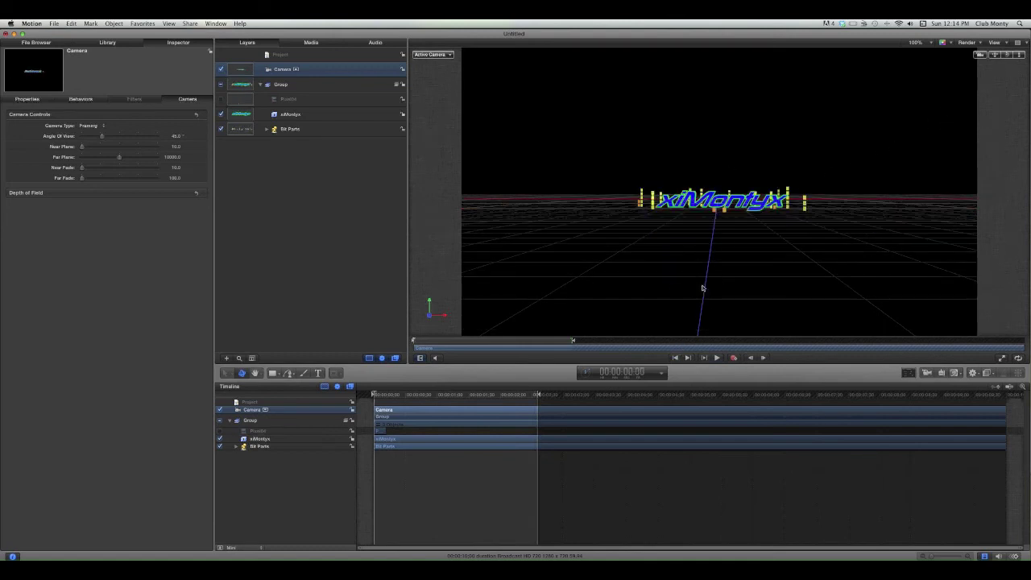
key(Delete)
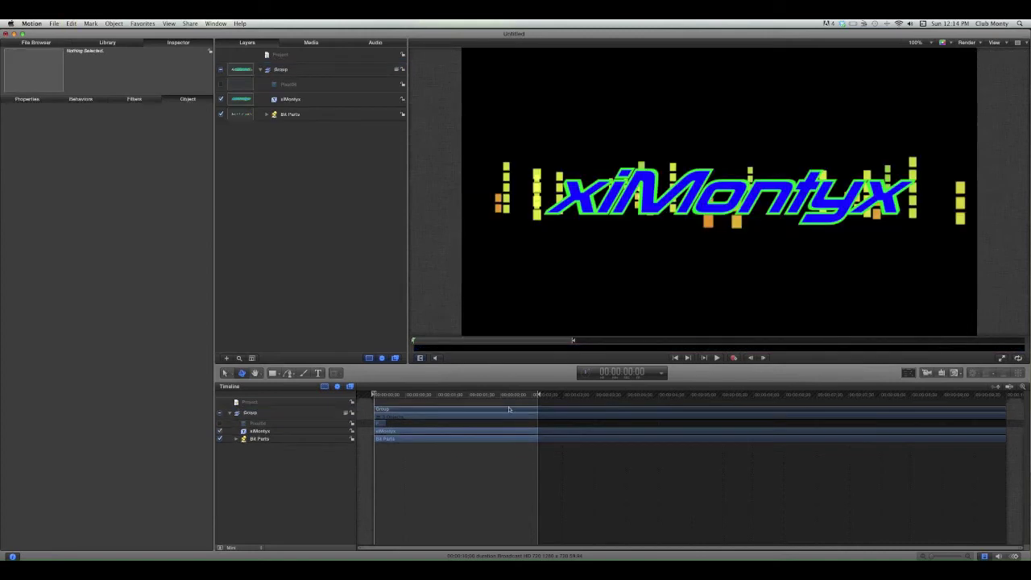
Add a new camera and move it far back and sideways, with the title small toward the right side of the frame.
click(927, 373)
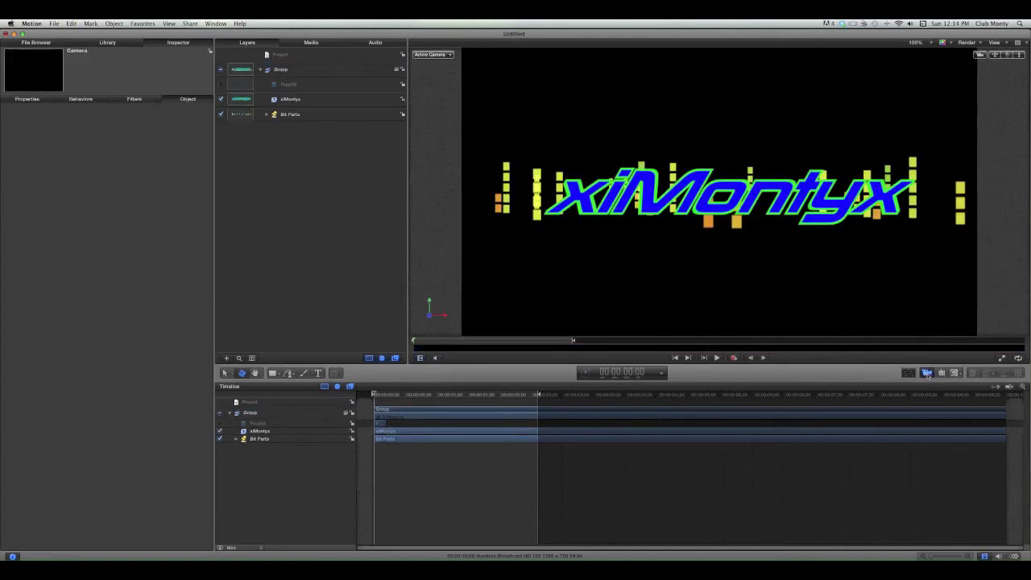
click(998, 56)
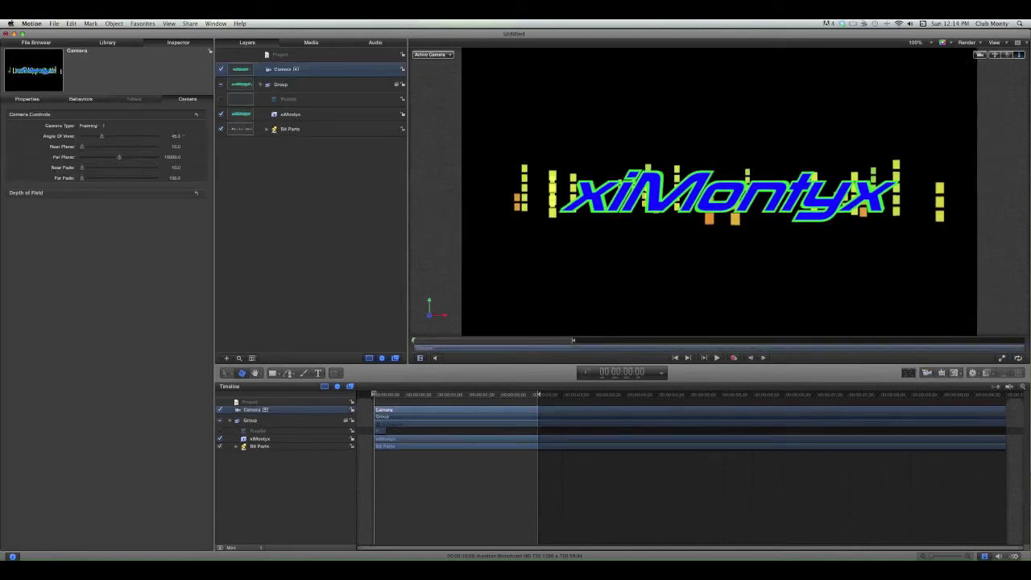
drag(996, 56, 954, 69)
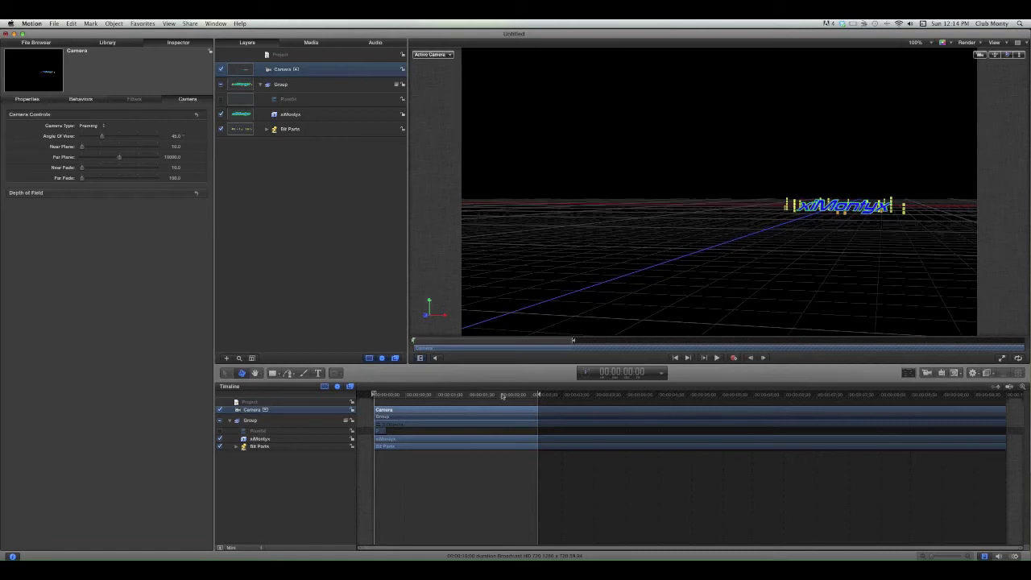
Record a camera keyframe at 00:00:02:35 with the camera closer and the title centred in the frame.
click(534, 394)
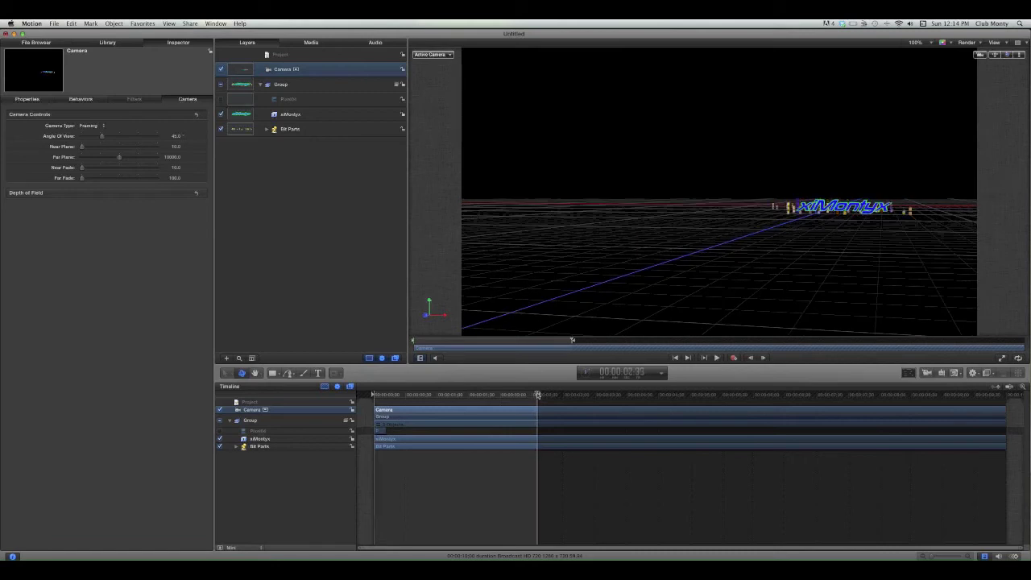
click(733, 358)
mouse_move(1007, 56)
mouse_down()
mouse_move(907, 78)
mouse_move(1018, 62)
mouse_move(1005, 22)
mouse_move(996, 70)
mouse_up()
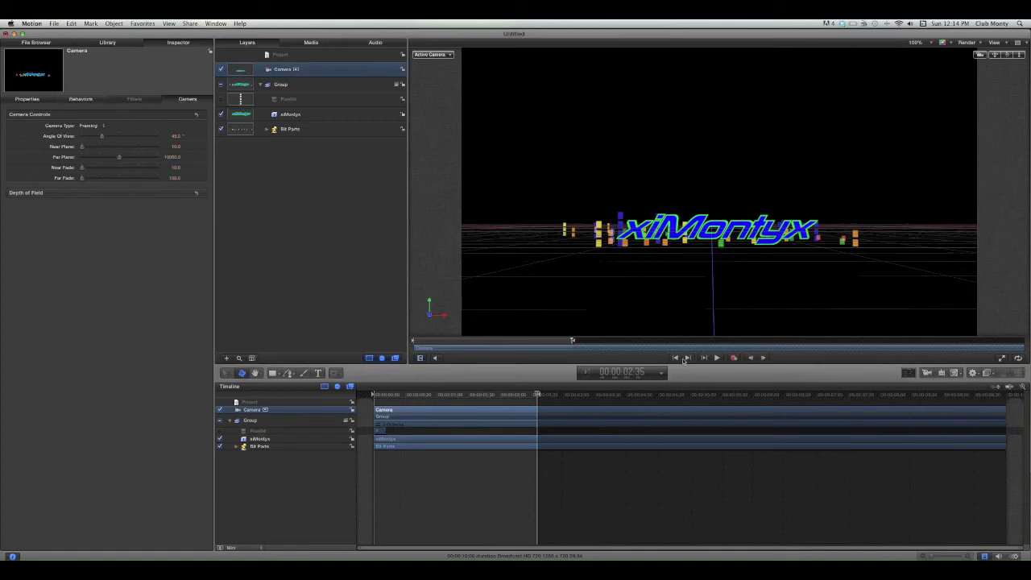
Play the new camera move from the start to check how it swings and pushes in toward the title.
click(675, 357)
click(718, 358)
click(719, 514)
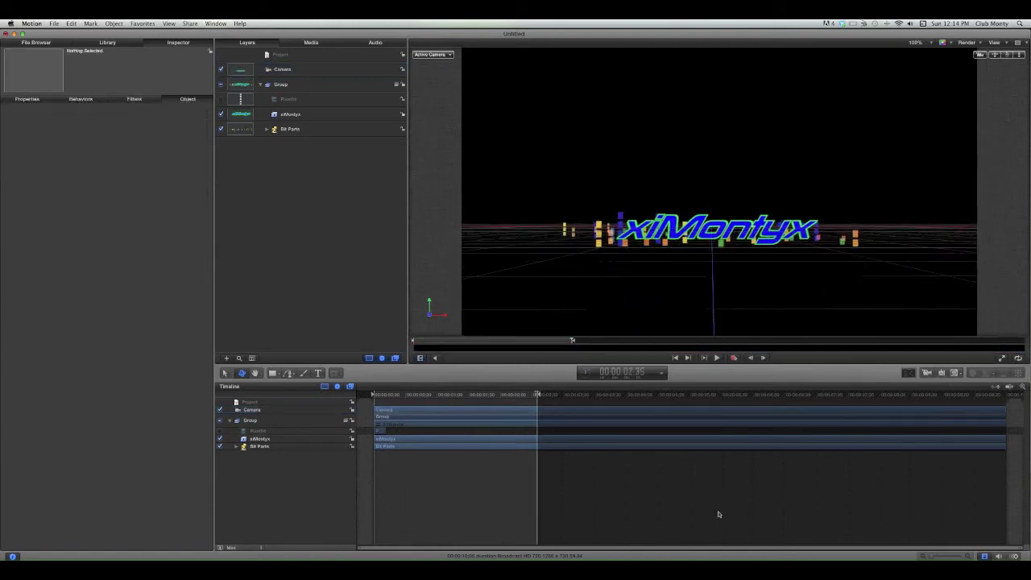
click(677, 358)
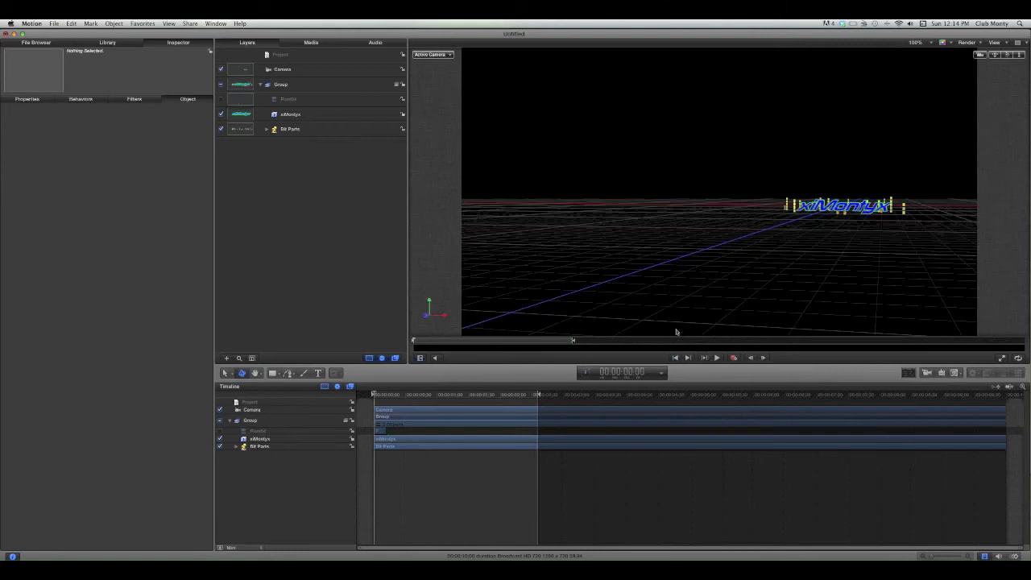
click(716, 358)
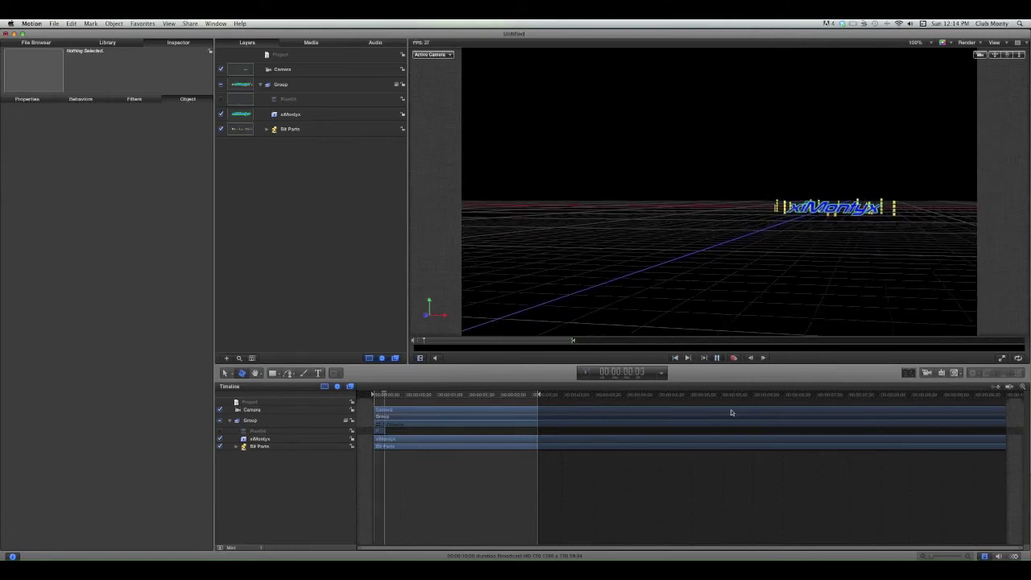
click(677, 358)
click(54, 24)
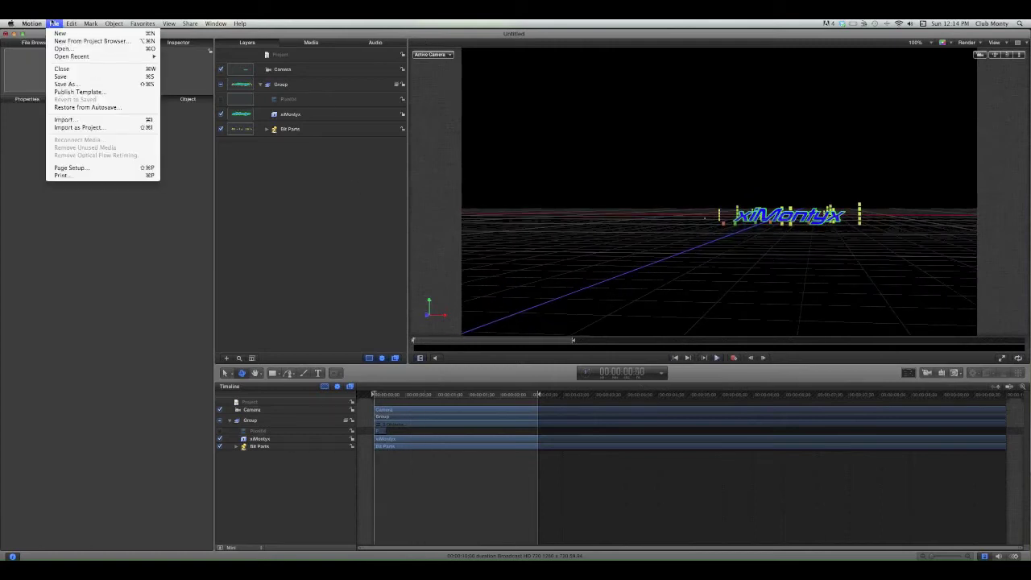
click(163, 295)
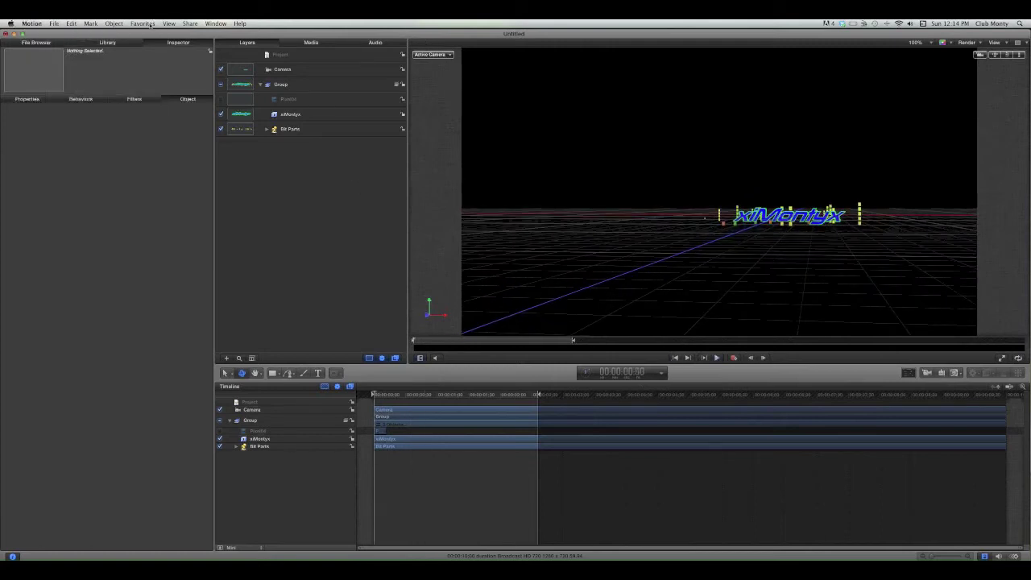
Browse the library's music playlists and open the songs playlist containing KeEp ThE BeAt.
click(113, 44)
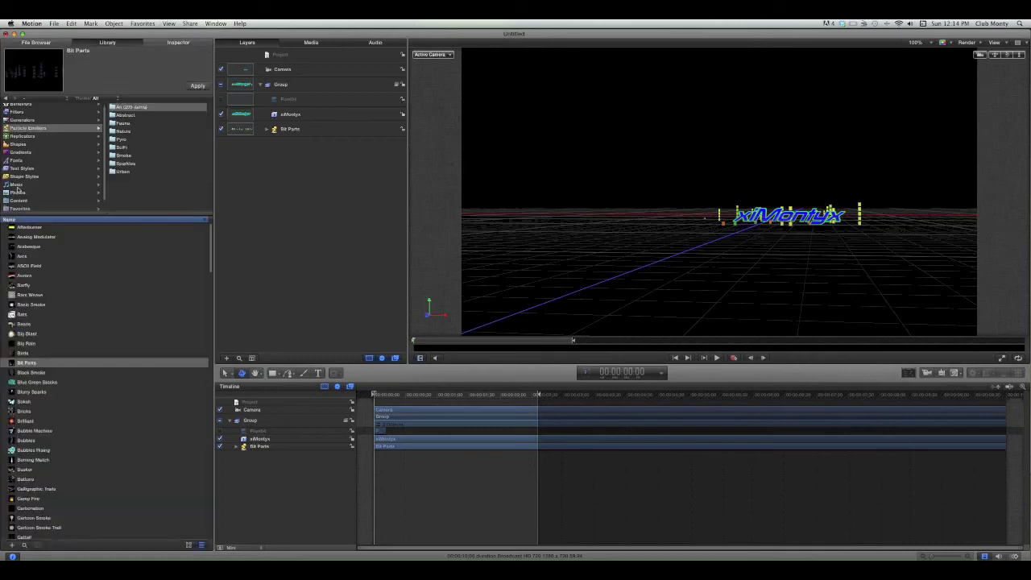
click(16, 187)
scroll(121, 177, down, 3)
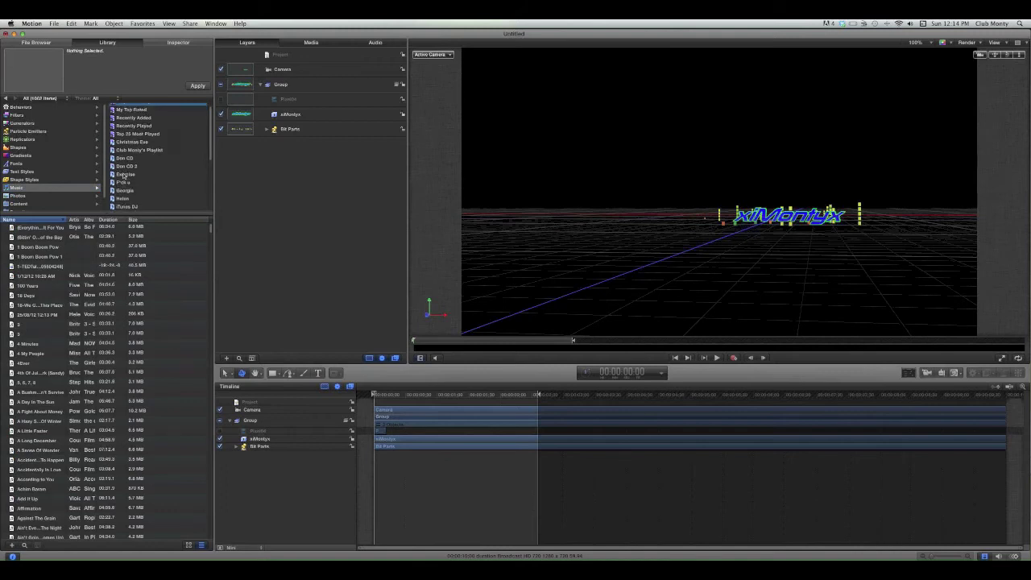
scroll(123, 175, down, 3)
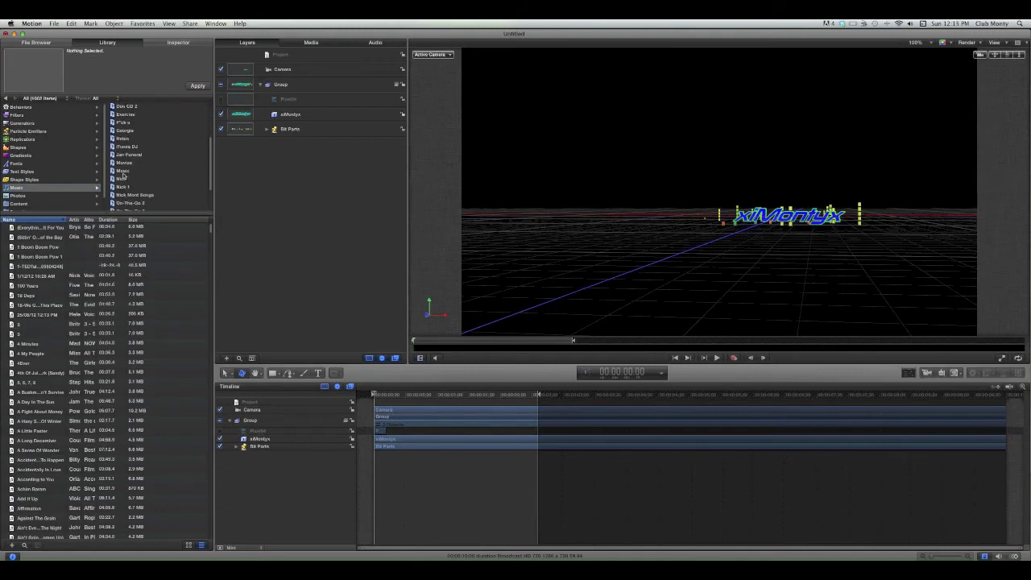
click(122, 179)
click(127, 195)
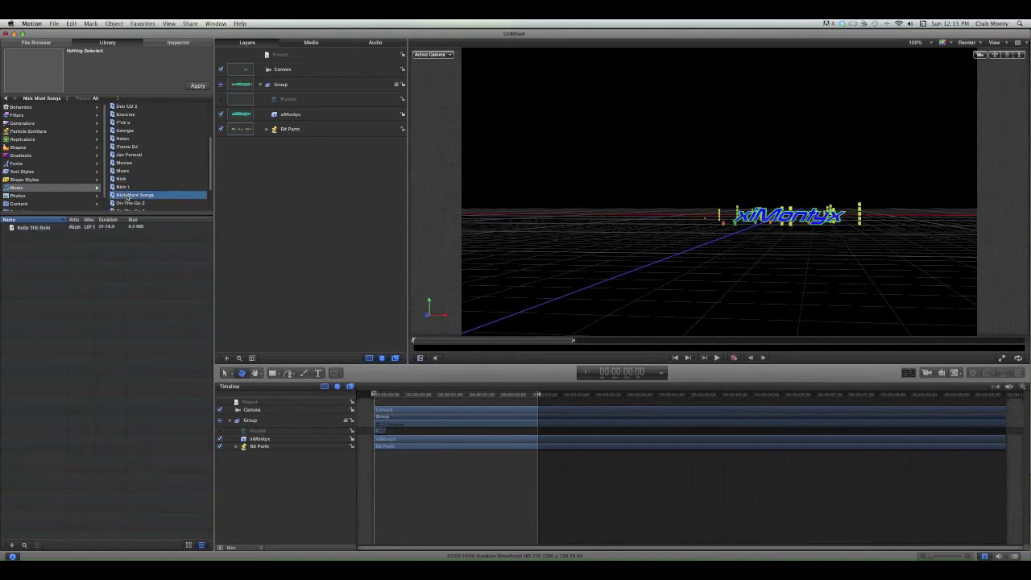
Add the song KeEp ThE BeAt to the timeline as an audio track beneath the title layers.
drag(67, 228, 528, 459)
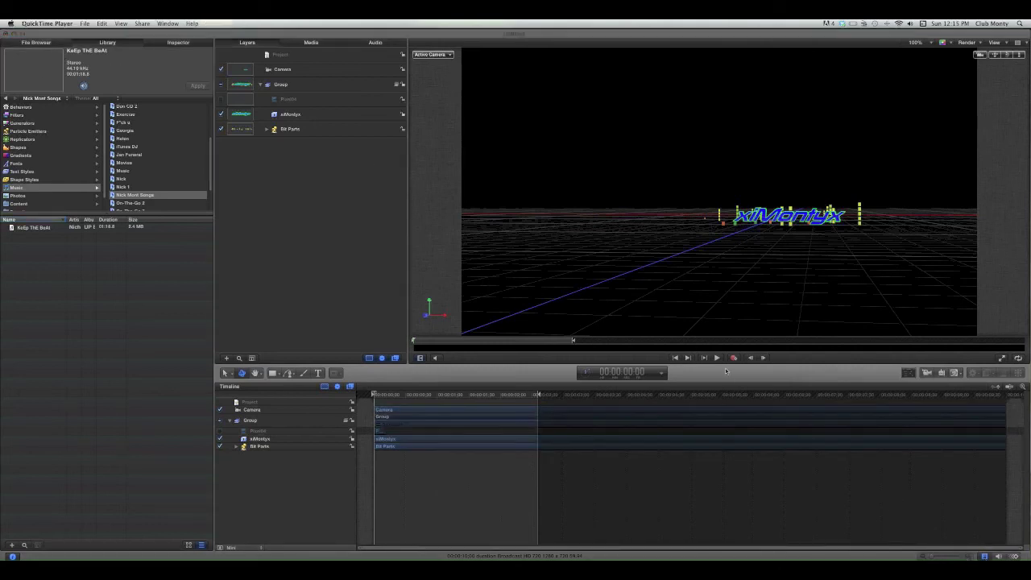
key(super+Tab)
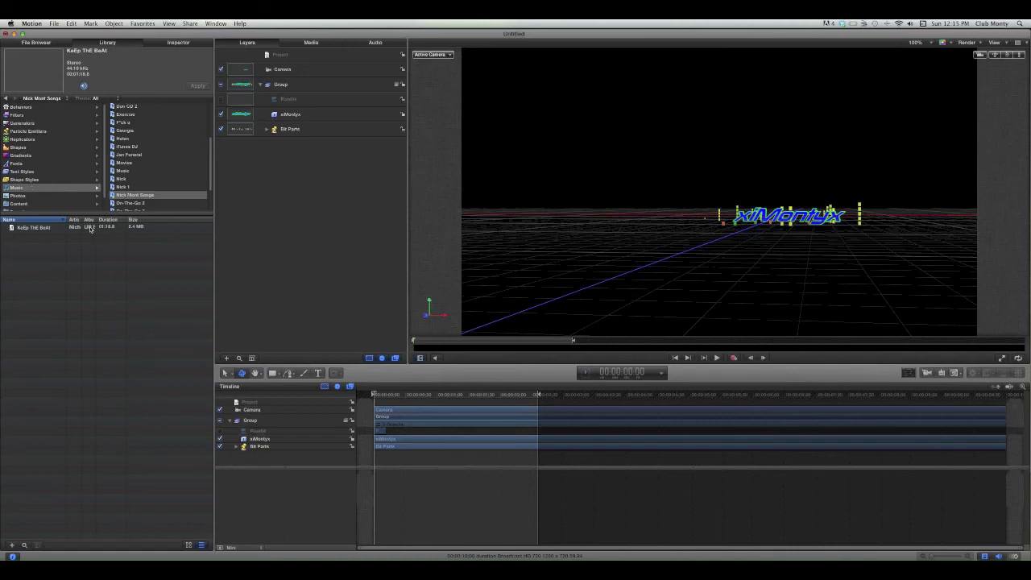
drag(89, 229, 390, 476)
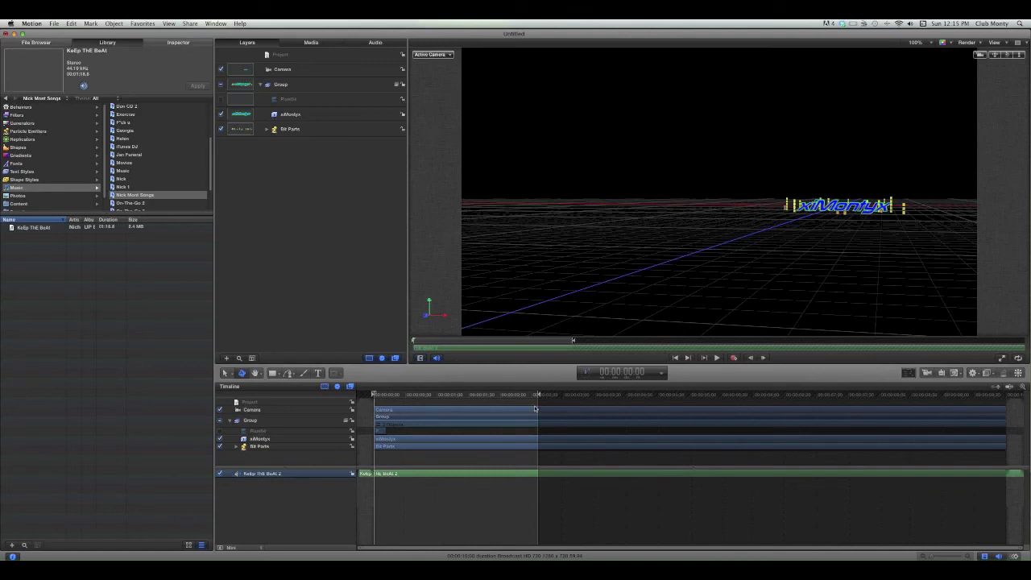
Move the end of the play range back to the timeline start and play the intro to check its music timing.
drag(540, 396, 363, 400)
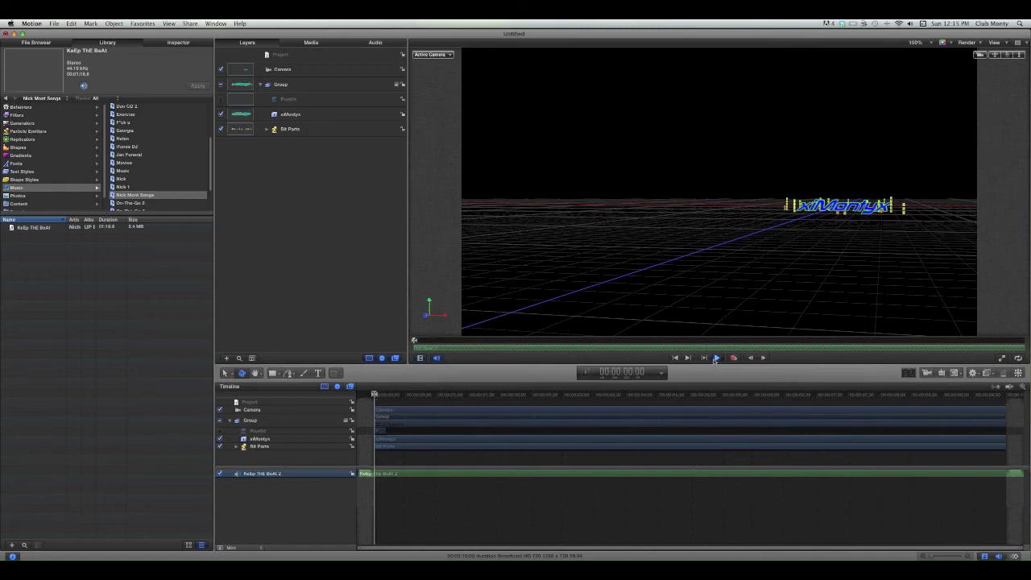
click(632, 543)
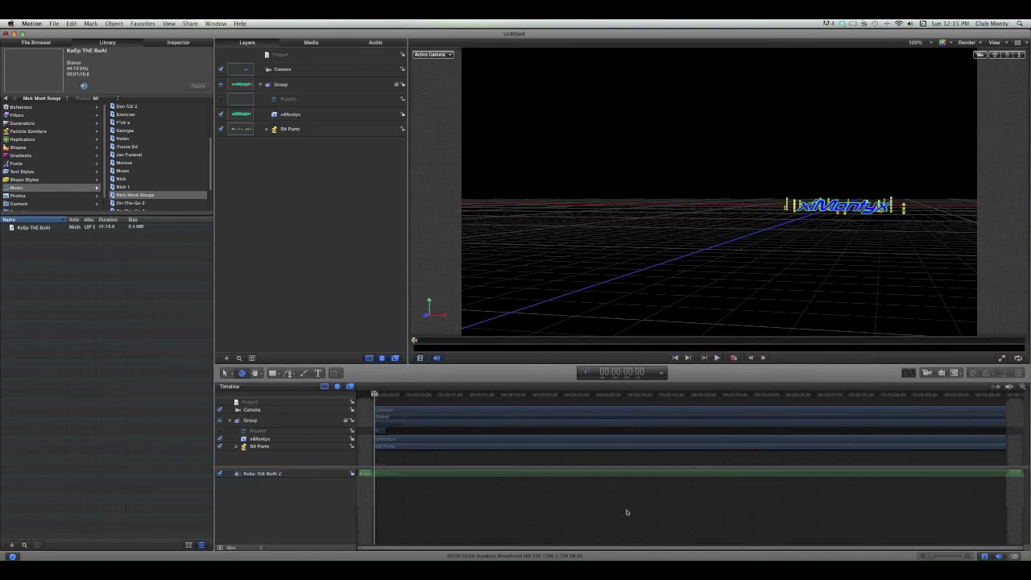
click(717, 359)
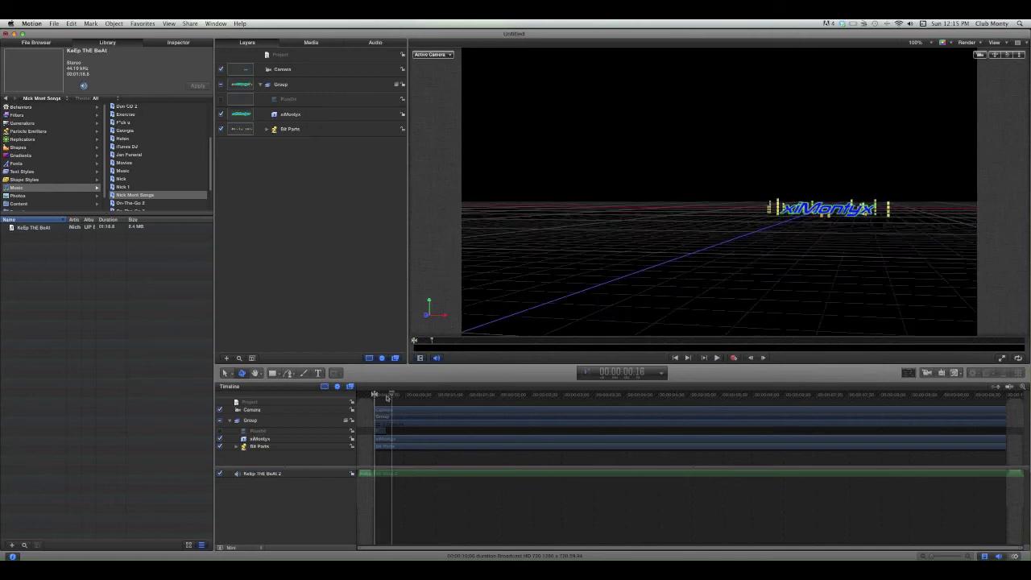
click(295, 60)
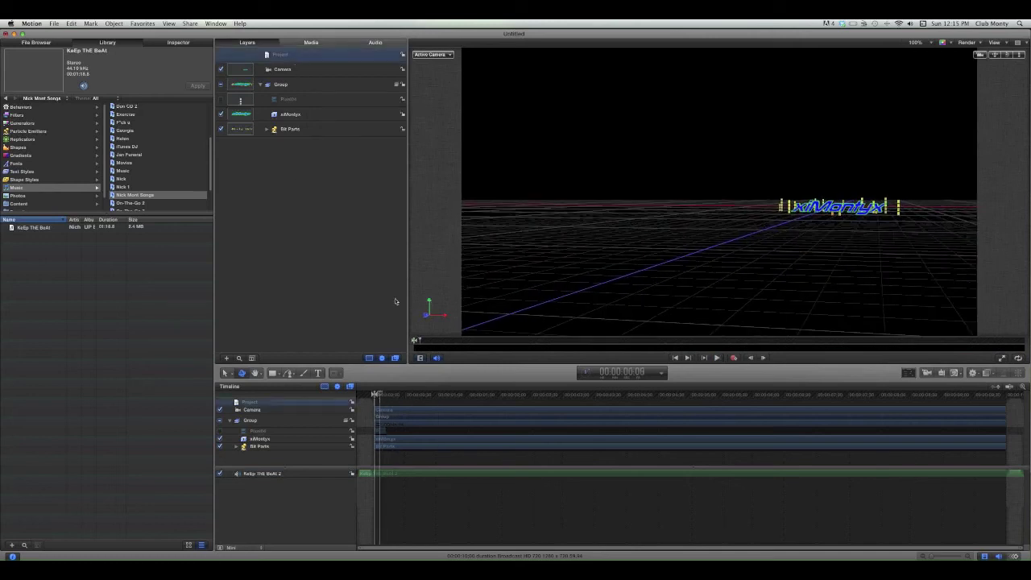
click(718, 359)
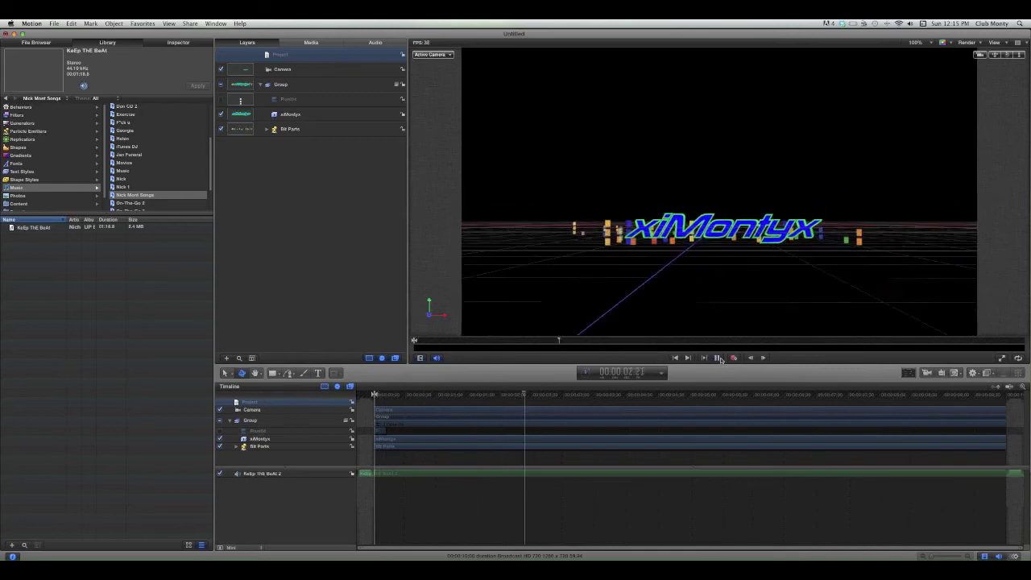
Shift the KeEp ThE BeAt audio track slightly earlier on the timeline and return the playhead to the project start.
drag(487, 474, 472, 476)
click(675, 357)
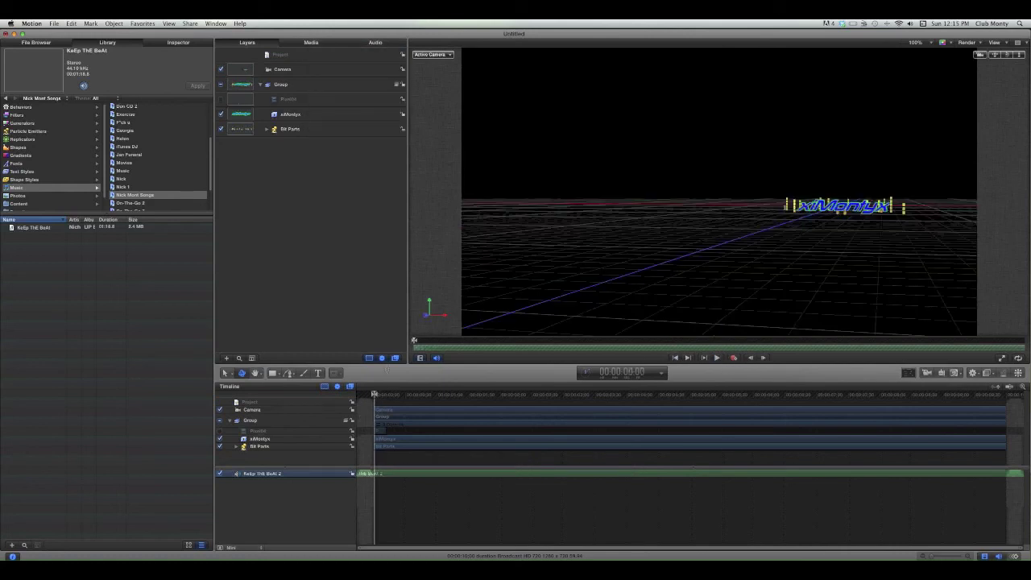
click(291, 57)
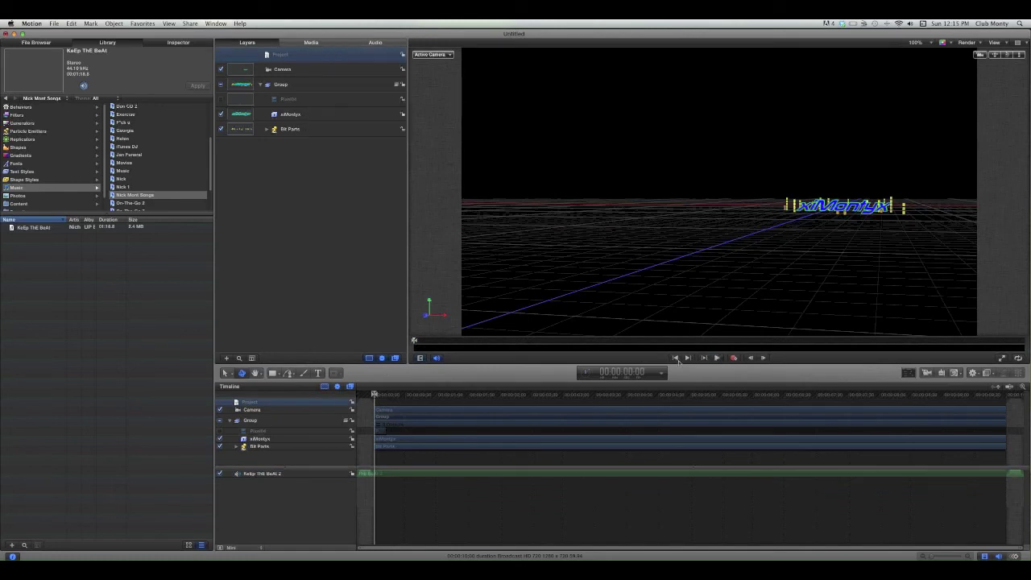
Play the intro from near the start to check how the shifted music fits the camera move and title.
click(692, 359)
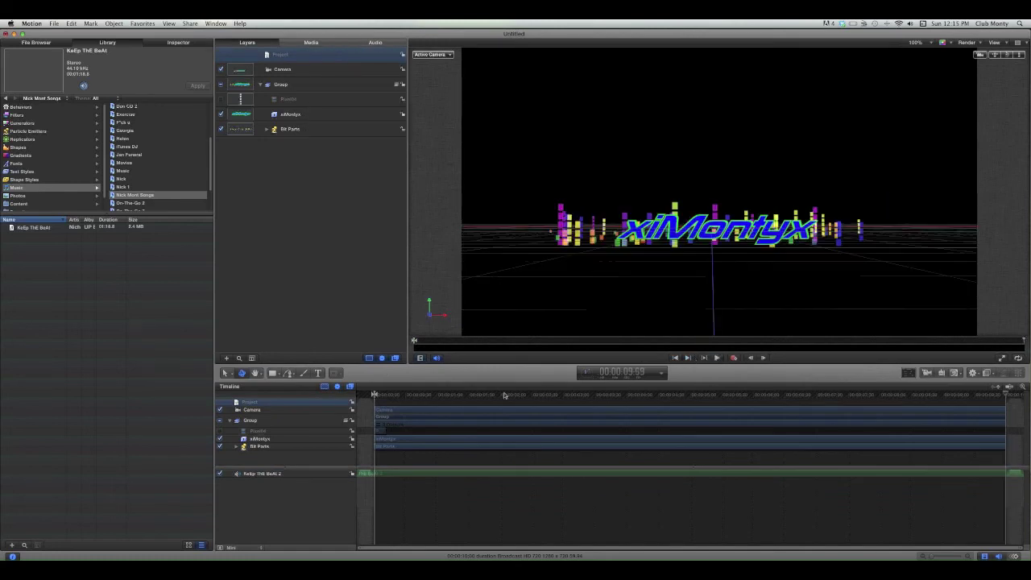
click(387, 395)
key(space)
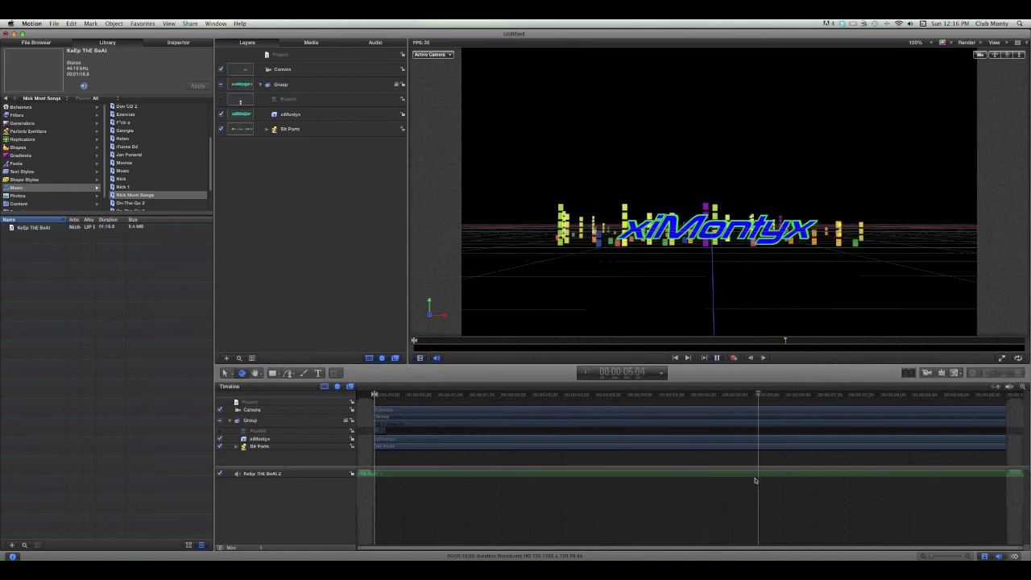
key(space)
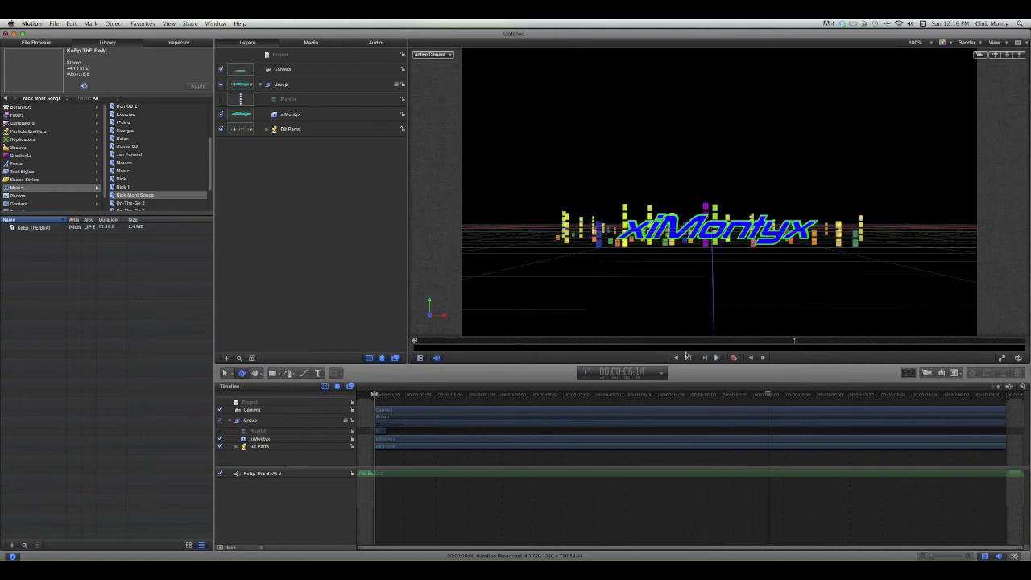